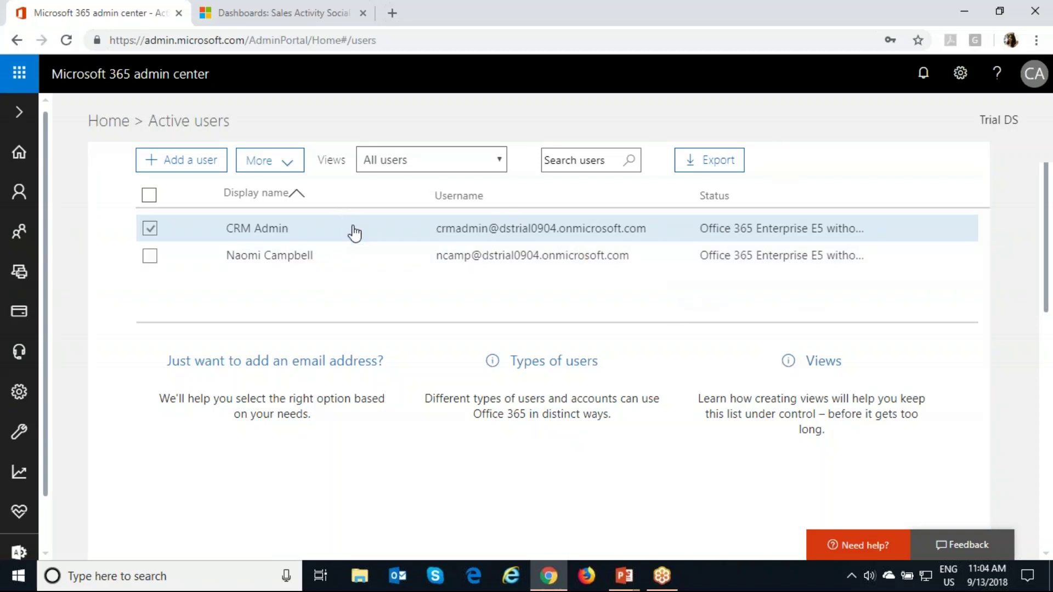
Step: Select the CRM Admin account in Active users to show its details pane
left_click(352, 230)
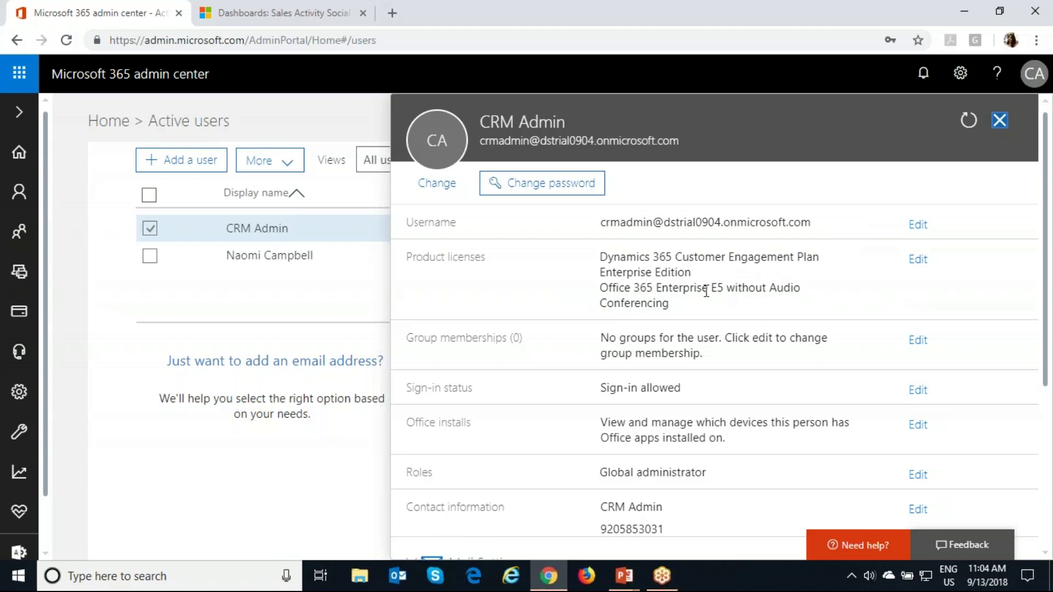
Step: Close the CRM Admin details pane, deselect the user, and switch to the Dynamics 365 dashboard
left_click(992, 121)
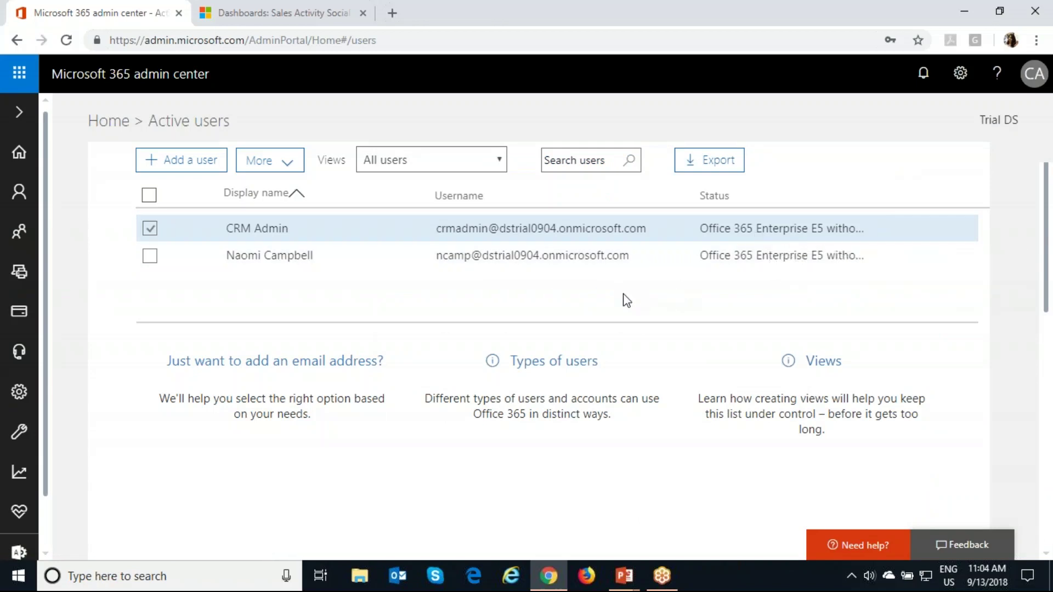
left_click(150, 229)
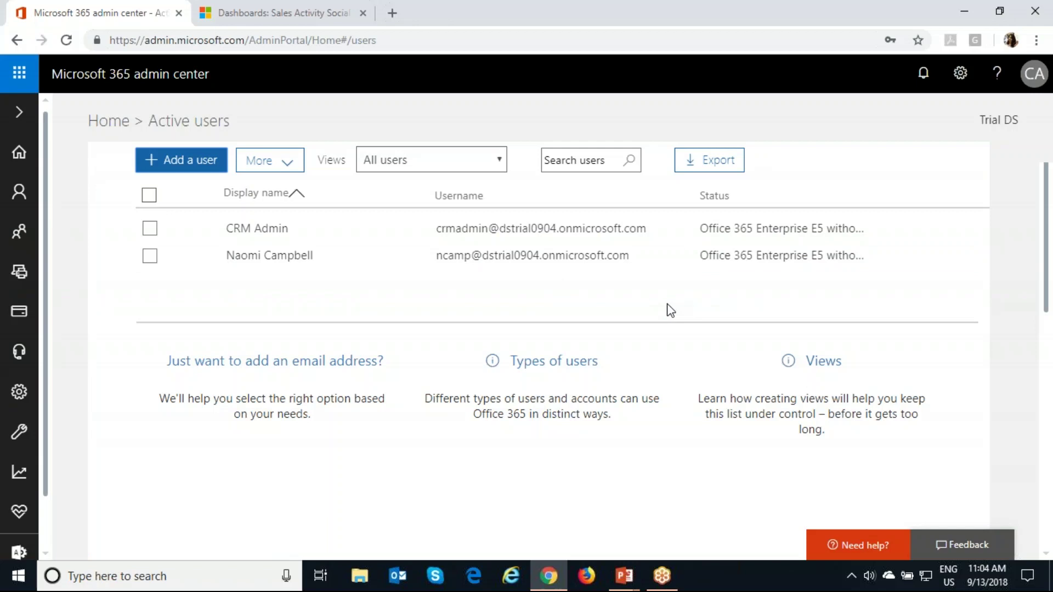
left_click(295, 13)
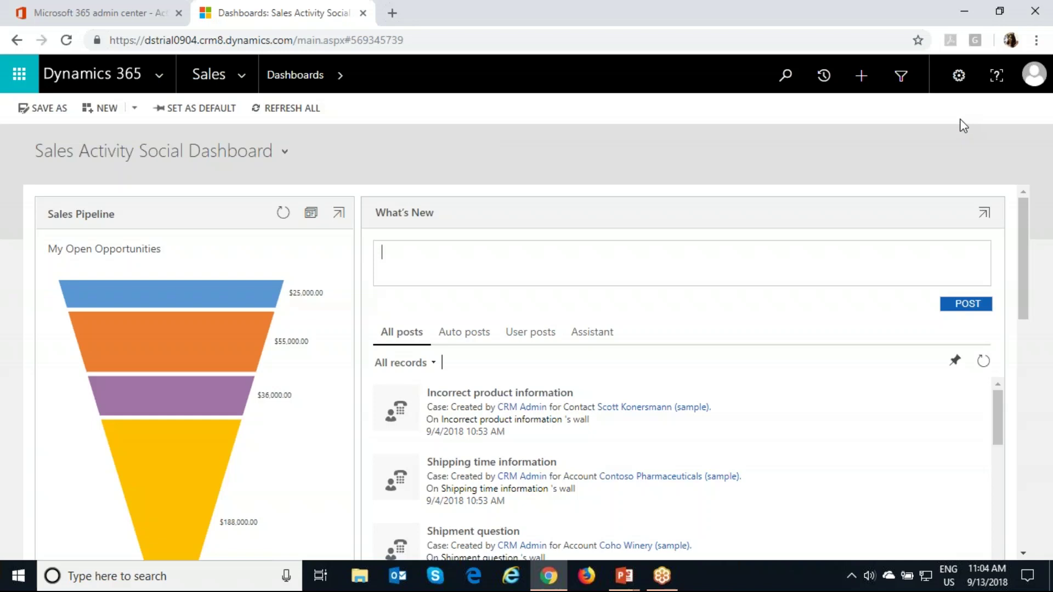
Step: Open the Settings gear menu on the Sales Activity Social Dashboard
left_click(959, 75)
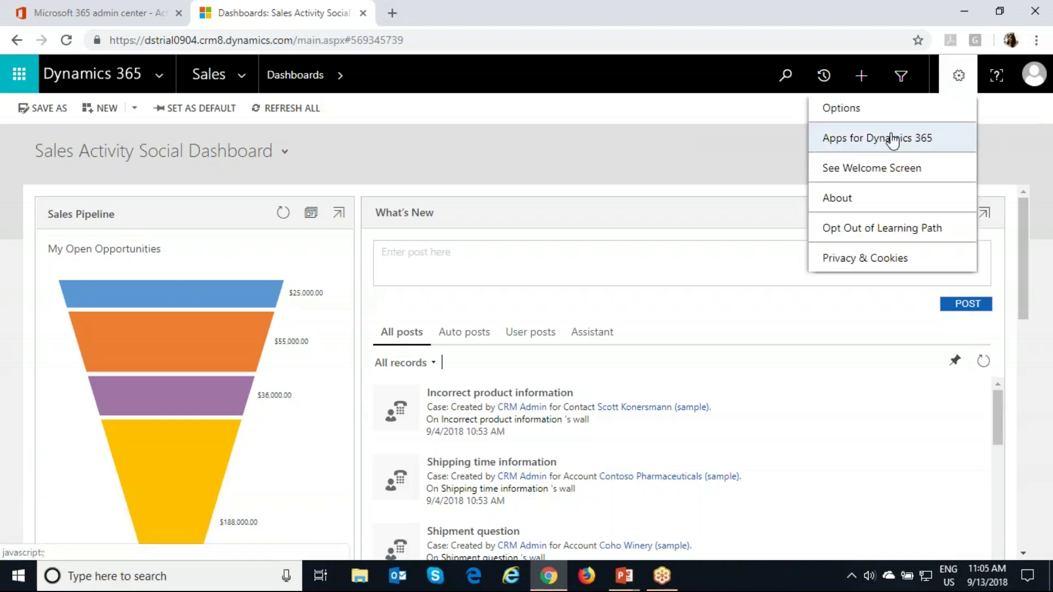
Step: Check the About window for version 1710 (9.0.2.2072) online, then close it
left_click(872, 203)
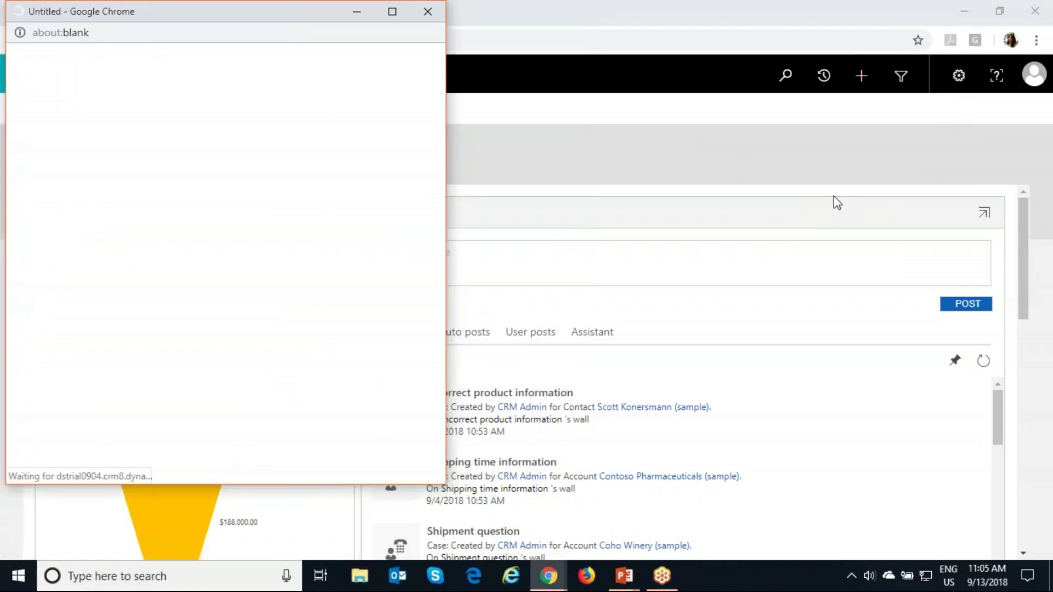
left_click_drag(239, 17, 405, 55)
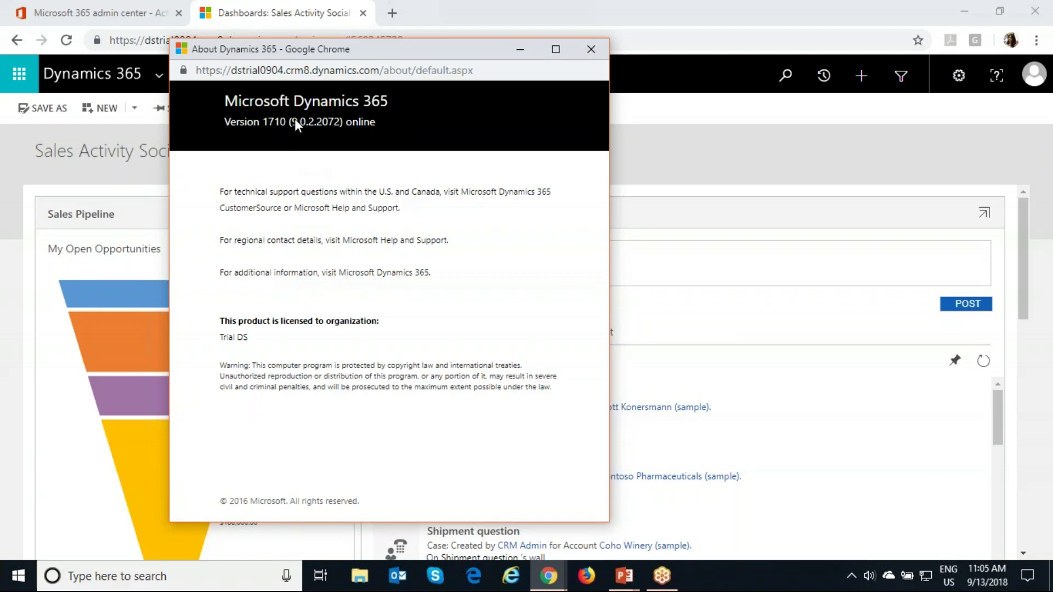
left_click(597, 54)
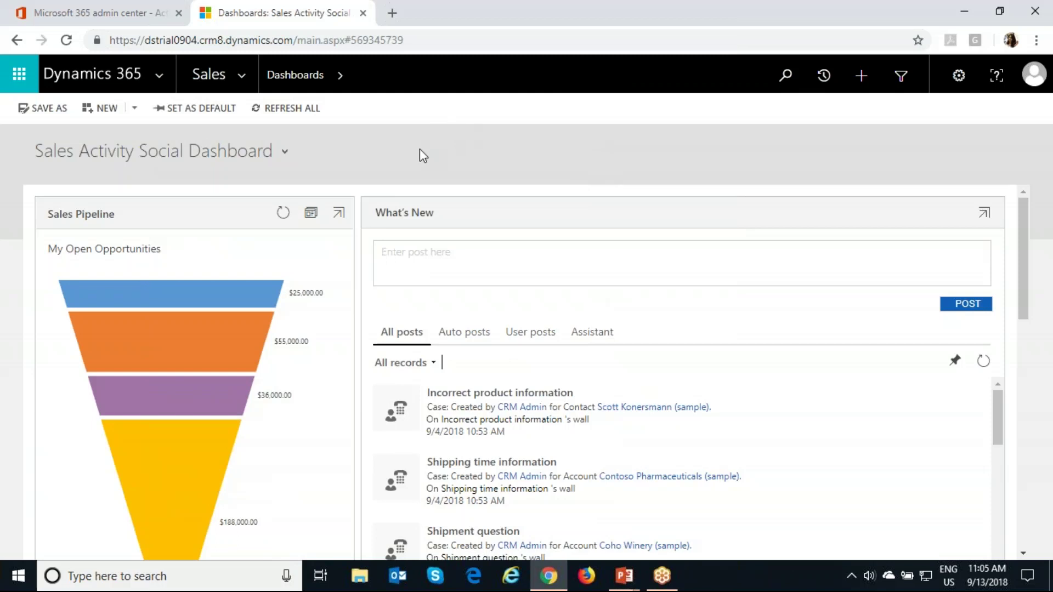
Step: Navigate to Settings > Email Configuration > Email Server Profiles
left_click(241, 75)
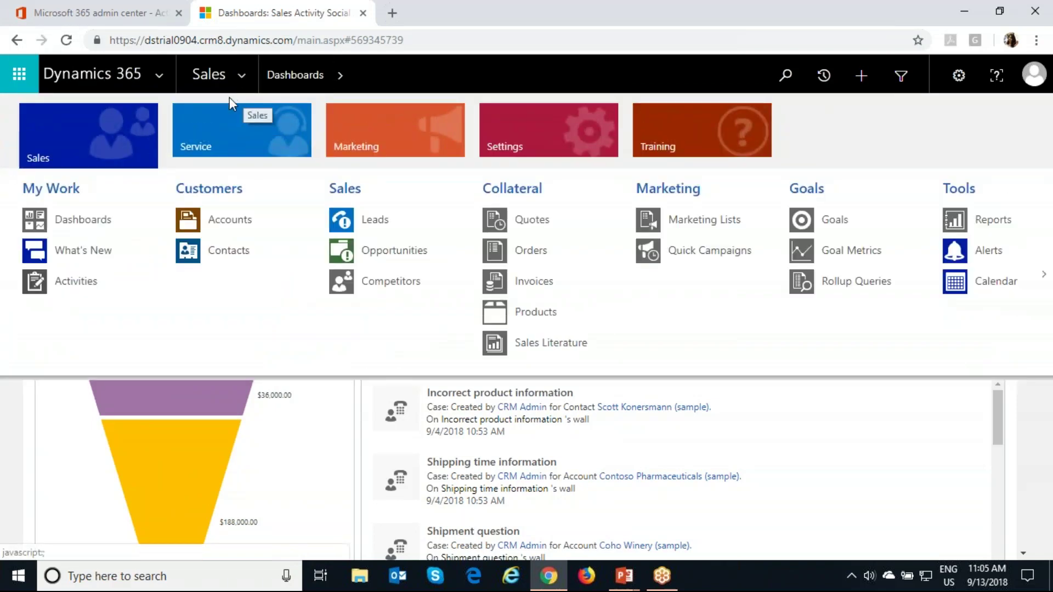
left_click(533, 136)
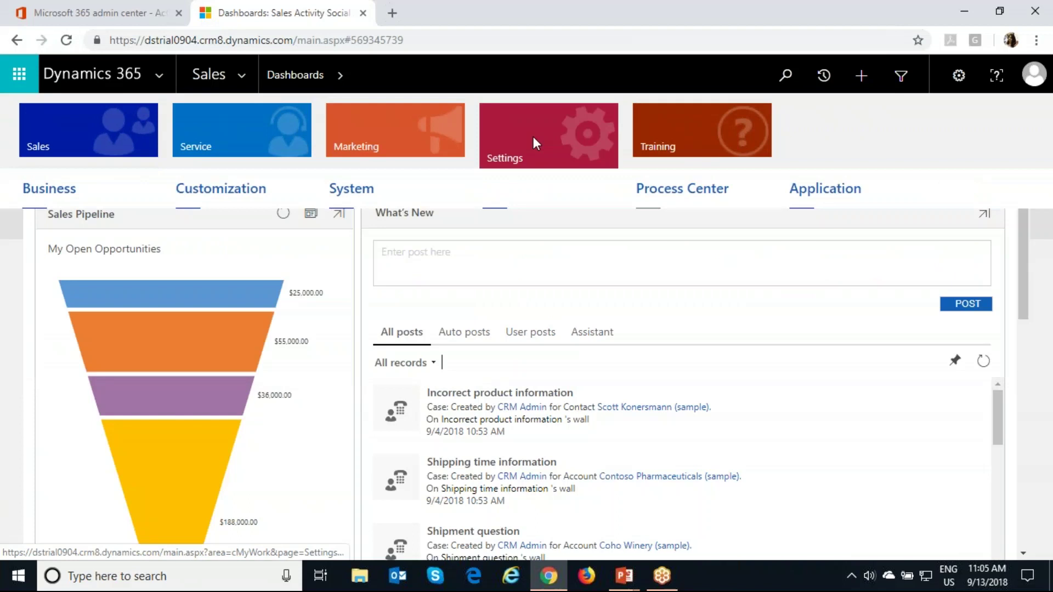
left_click(543, 218)
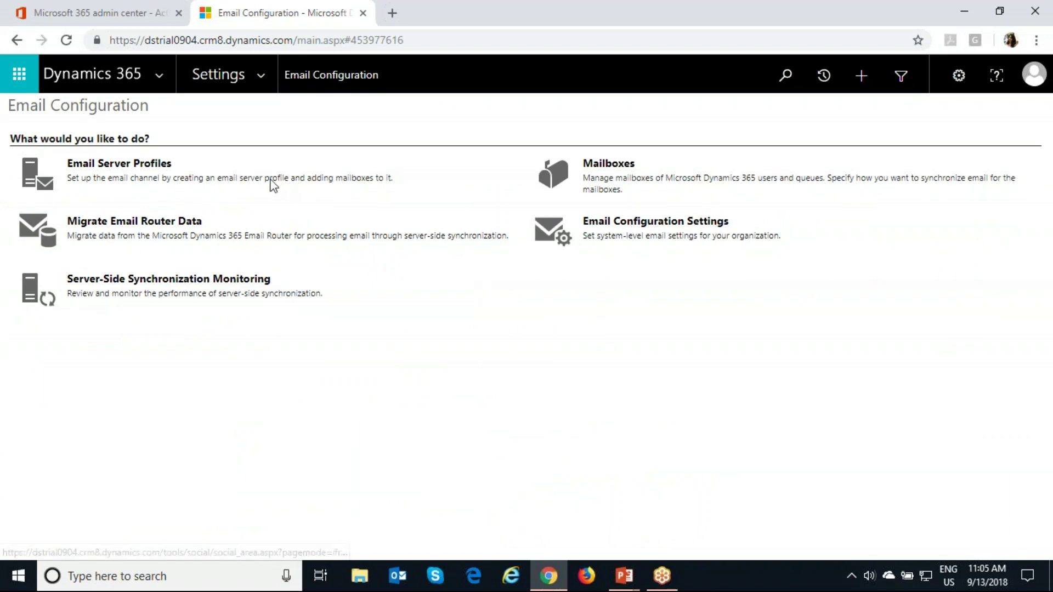
left_click(138, 170)
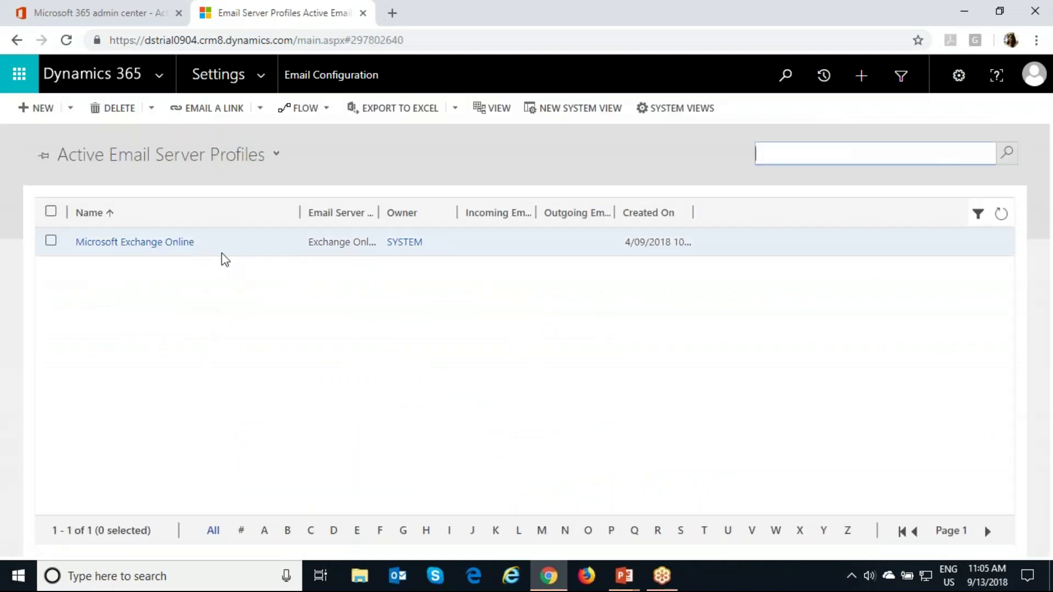
Step: Widen the Email Server Type Name column and open the Microsoft Exchange Online profile
left_click(378, 209)
left_click_drag(378, 209, 437, 218)
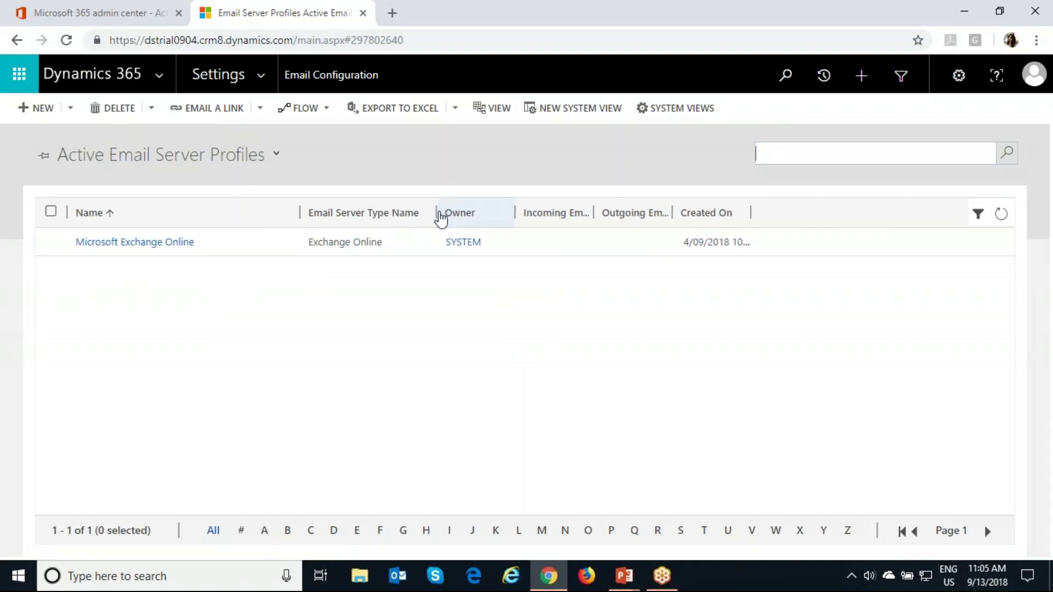
double_click(225, 245)
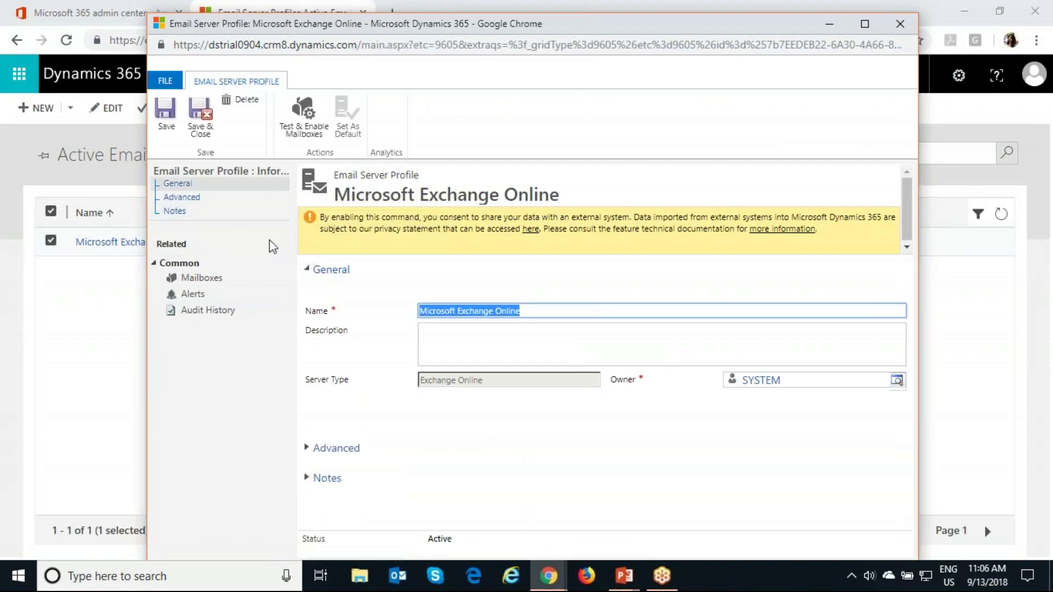
Step: View the Exchange Online profile's Advanced section, then list its three associated mailboxes
left_click(193, 200)
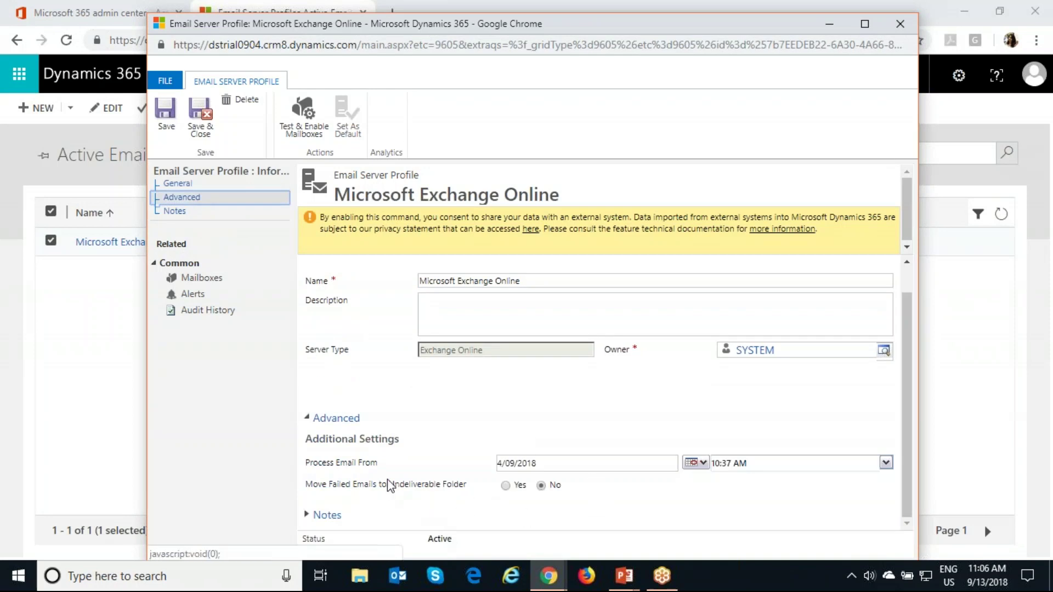
left_click(210, 280)
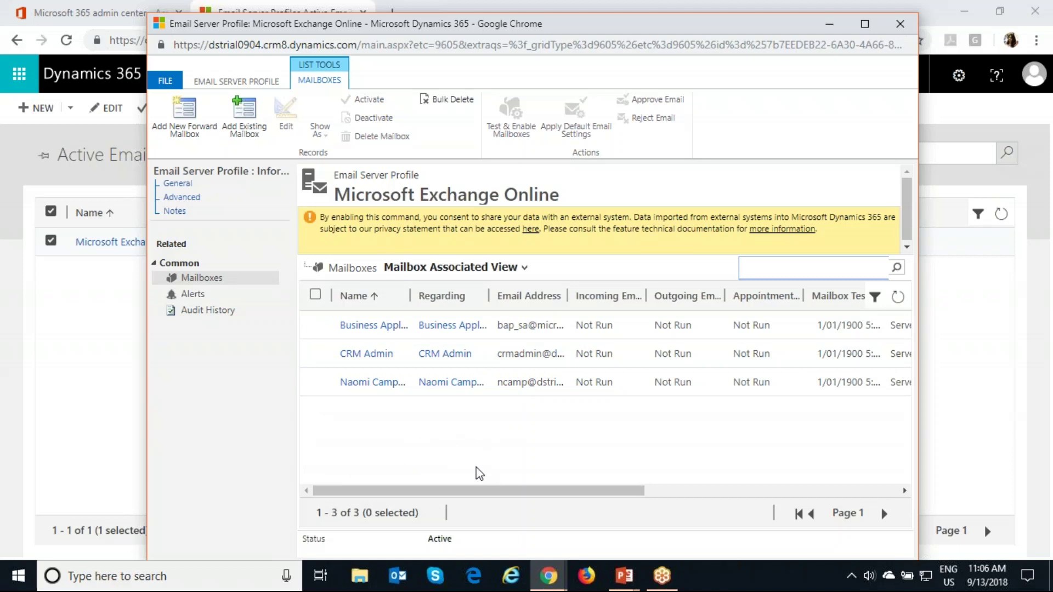
Step: Scroll the Mailboxes grid and widen the Incoming Email column to read the synchronization methods
left_click_drag(494, 492, 745, 478)
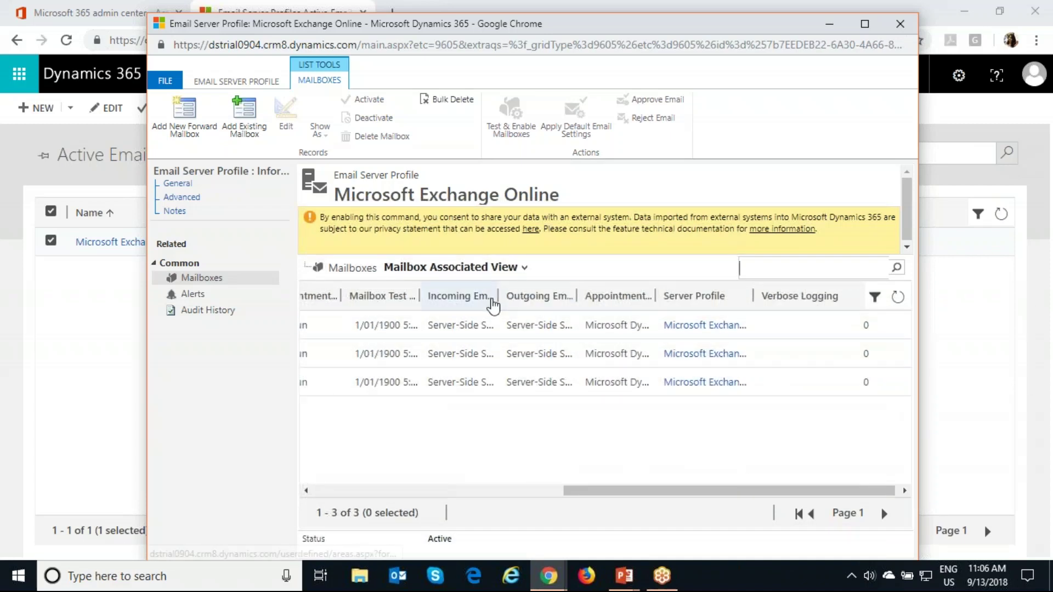
left_click_drag(499, 296, 639, 298)
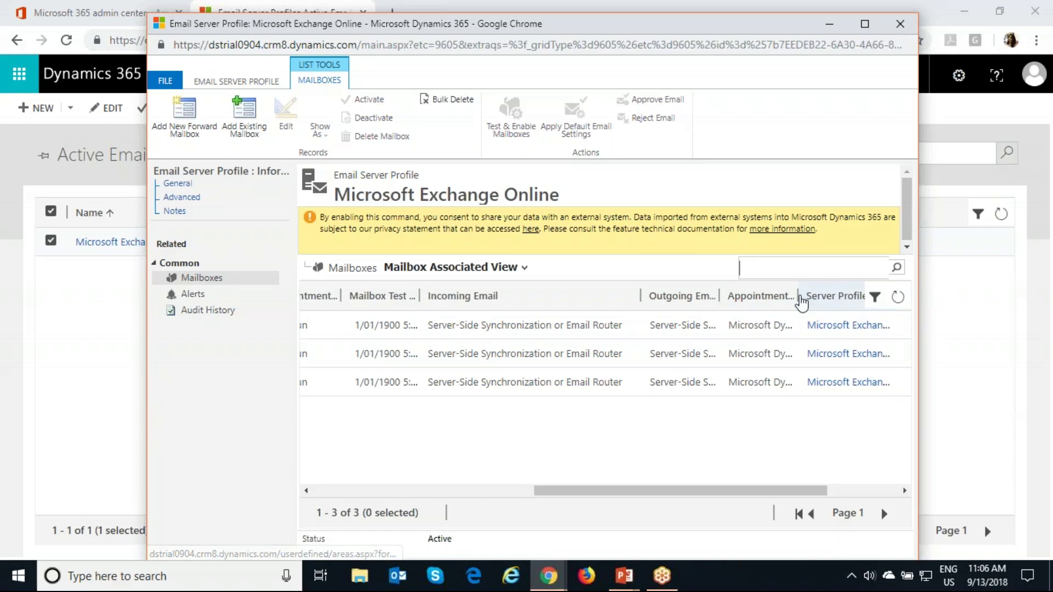
left_click_drag(796, 296, 889, 299)
left_click(810, 491)
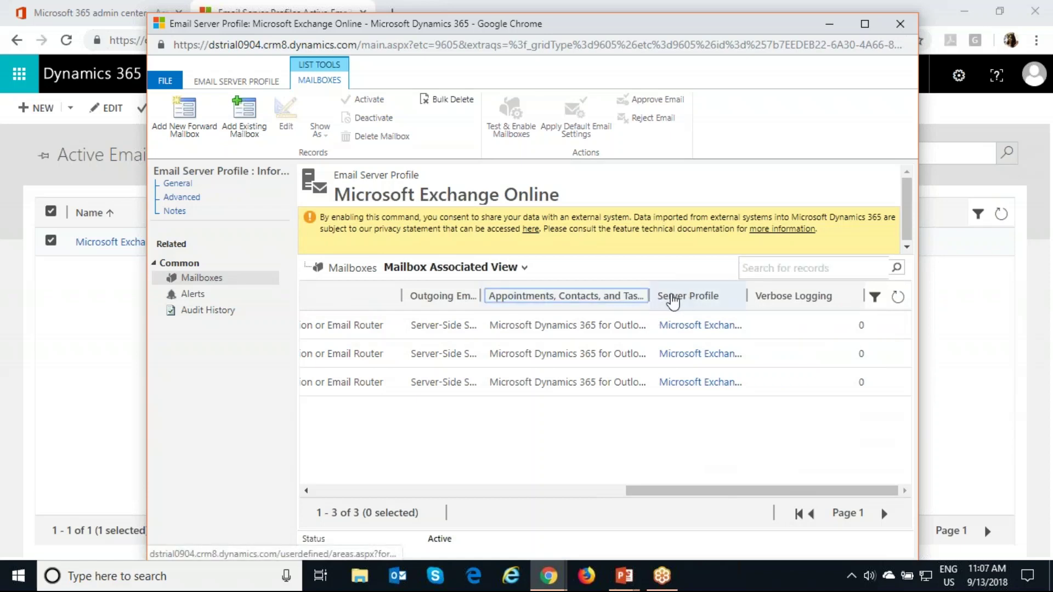
Step: Widen the Appointments, Contacts, and Tasks column, scroll back, and open the CRM Admin mailbox
left_click(647, 294)
left_click_drag(649, 295, 686, 296)
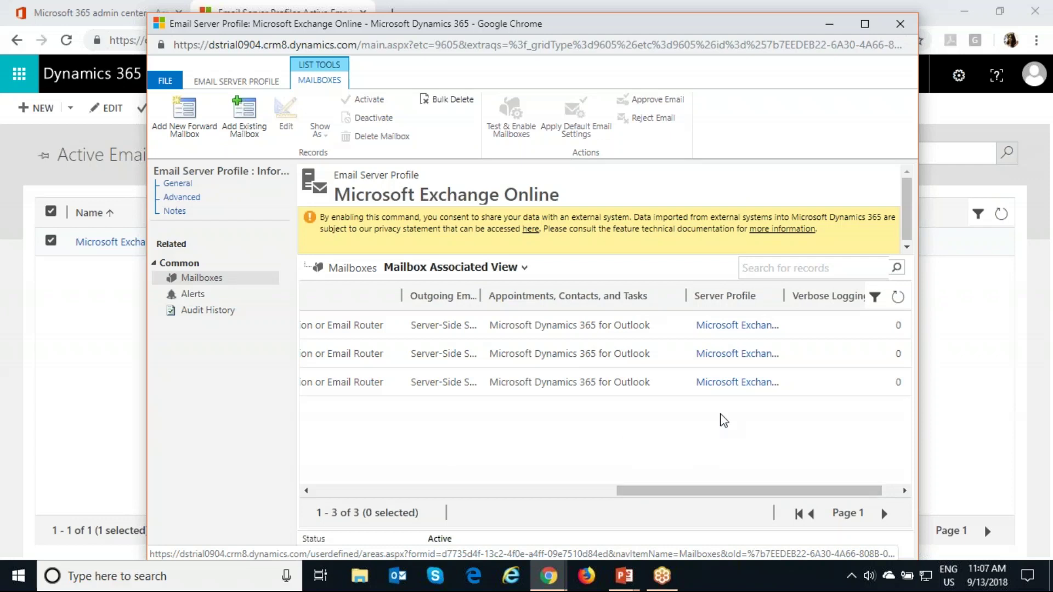
left_click(508, 494)
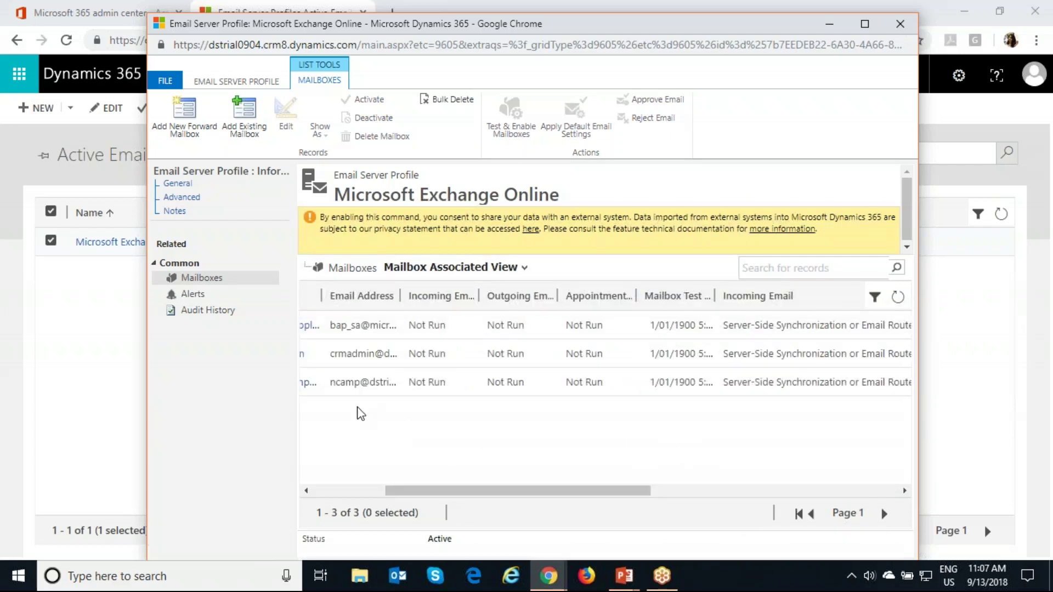
left_click(346, 491)
double_click(409, 364)
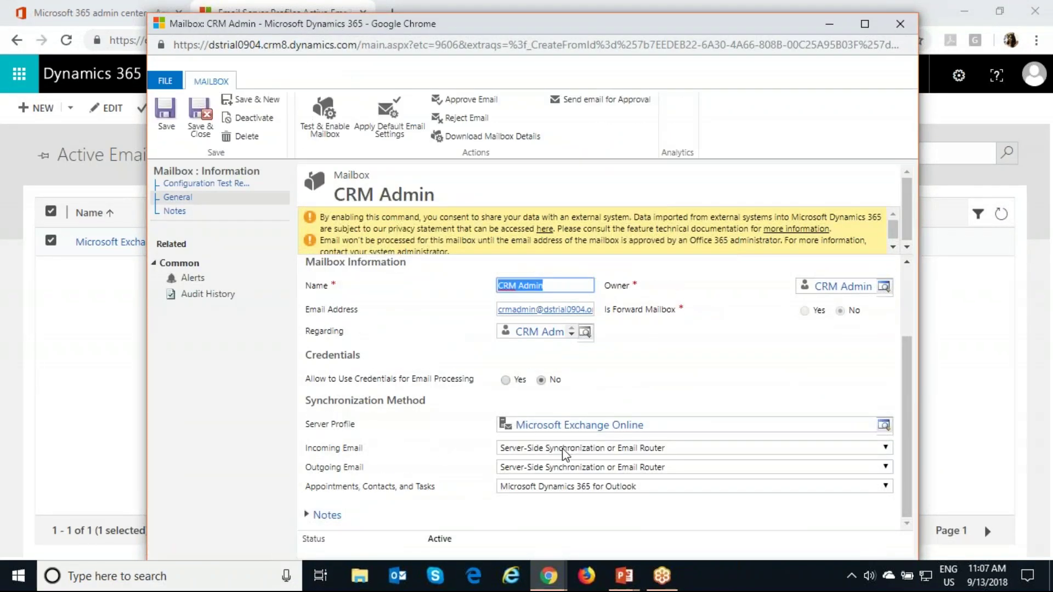
Step: Keep Server-Side Synchronization for CRM Admin's incoming email, save and close, and close the profile window
left_click(565, 448)
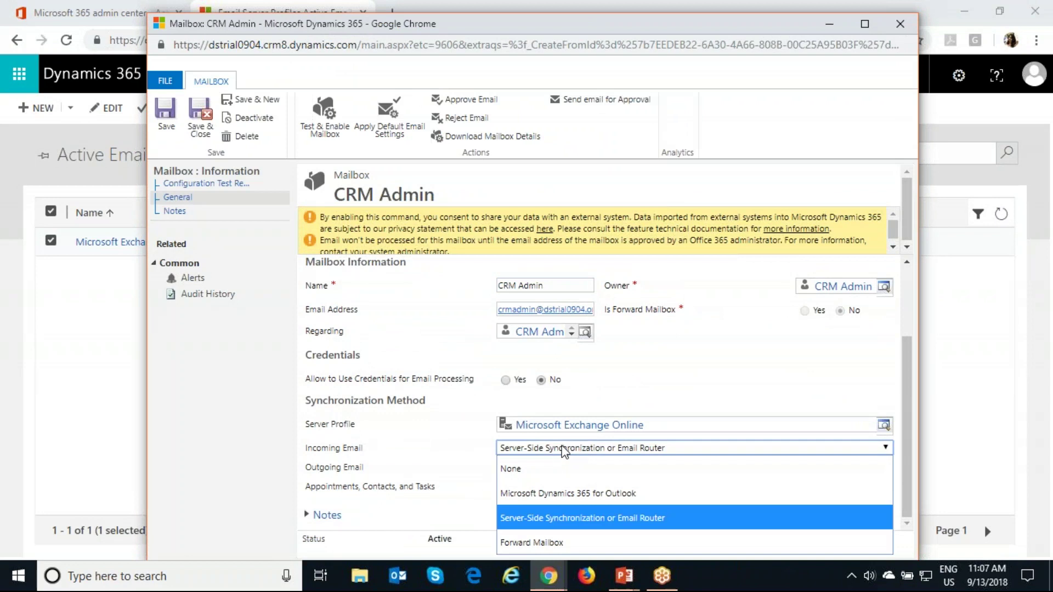
left_click(559, 450)
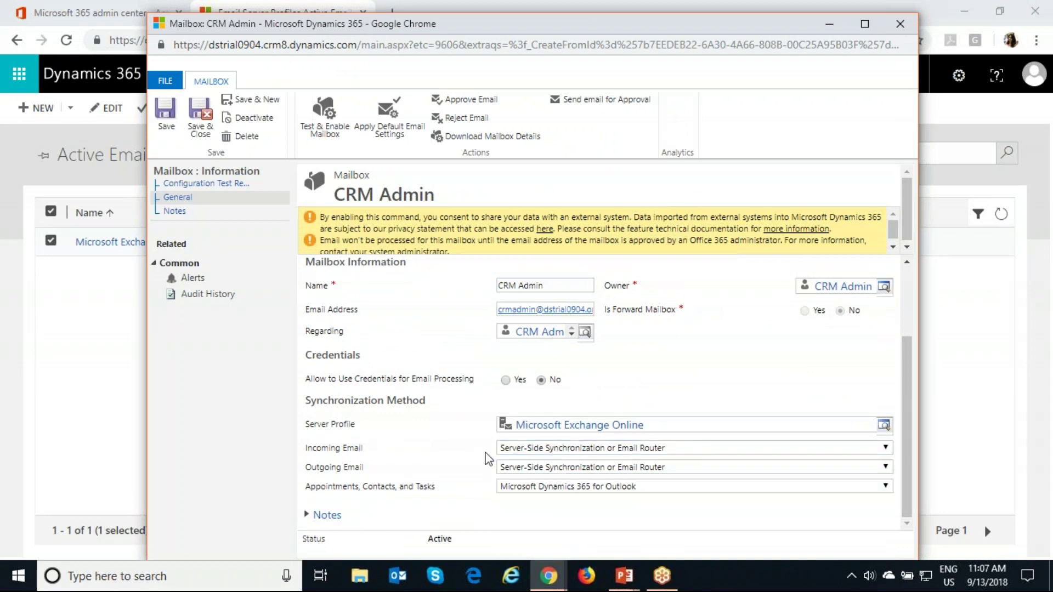
left_click(200, 115)
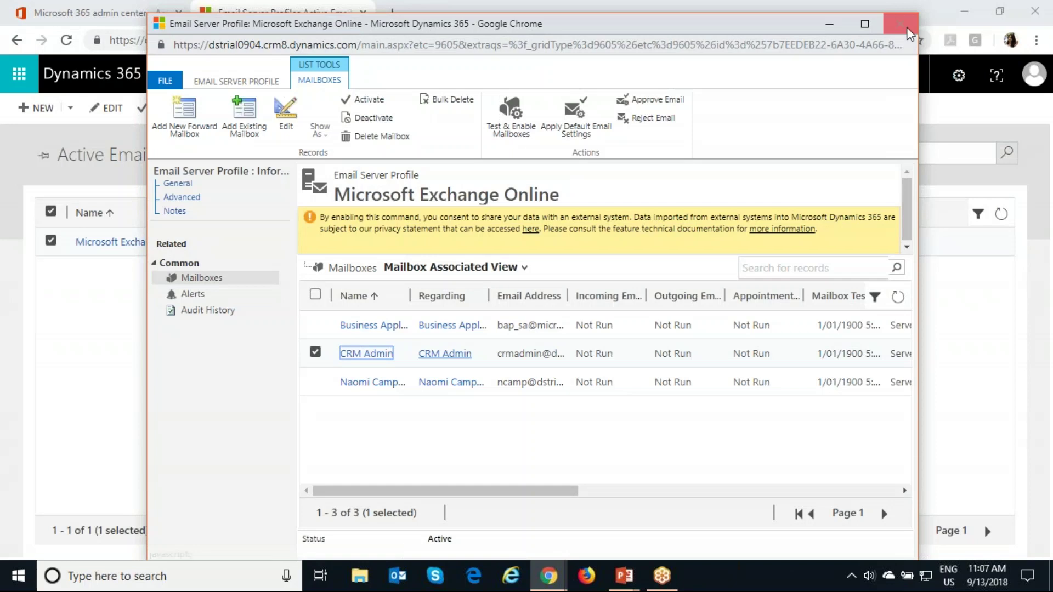
left_click(899, 23)
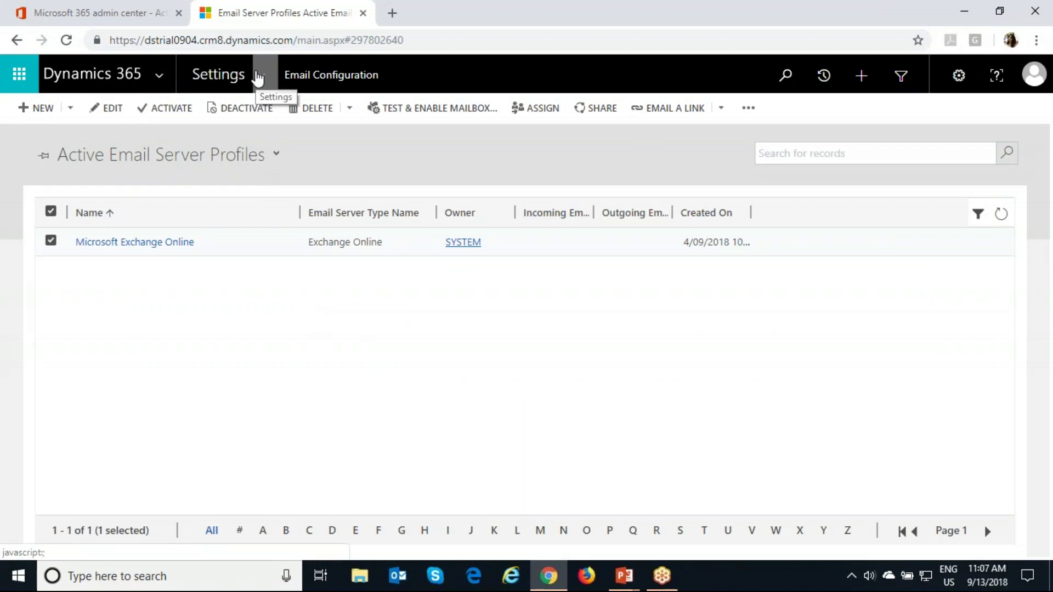
Step: Go to Settings > Security > Security Roles and open the Salesperson role
left_click(258, 77)
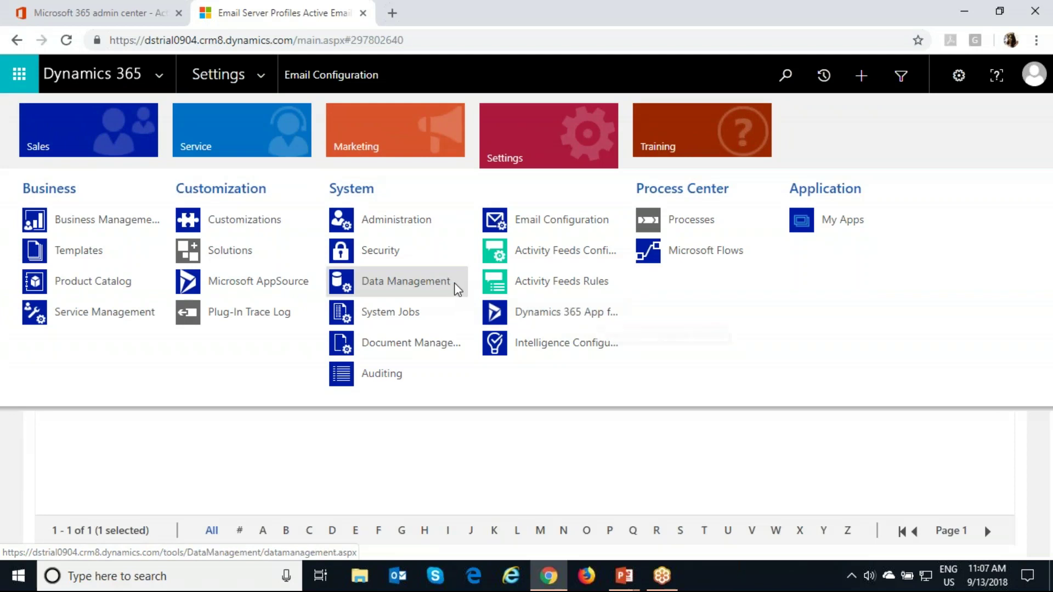
left_click(412, 253)
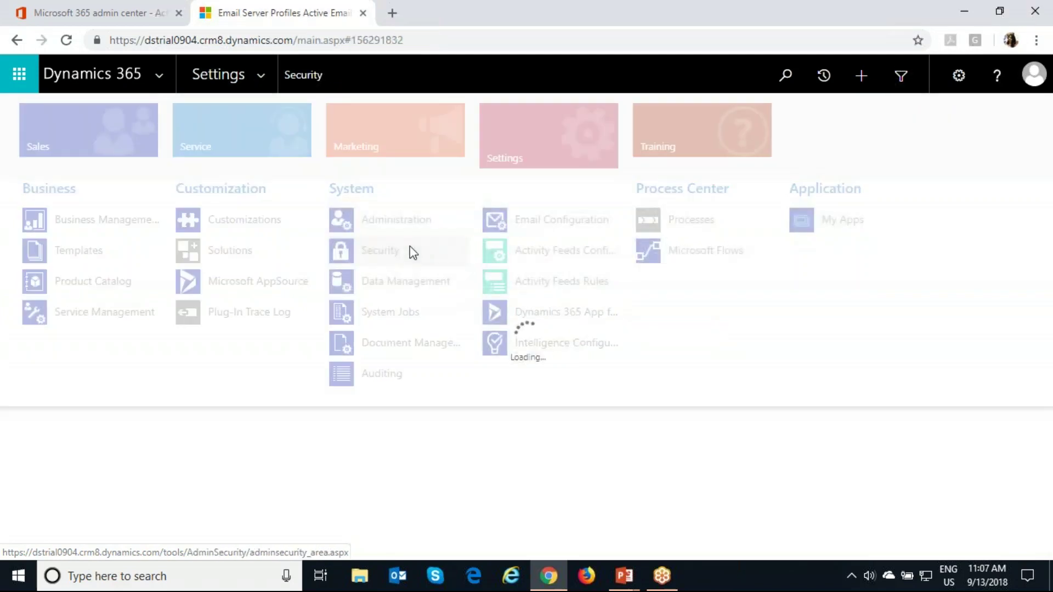
left_click(120, 232)
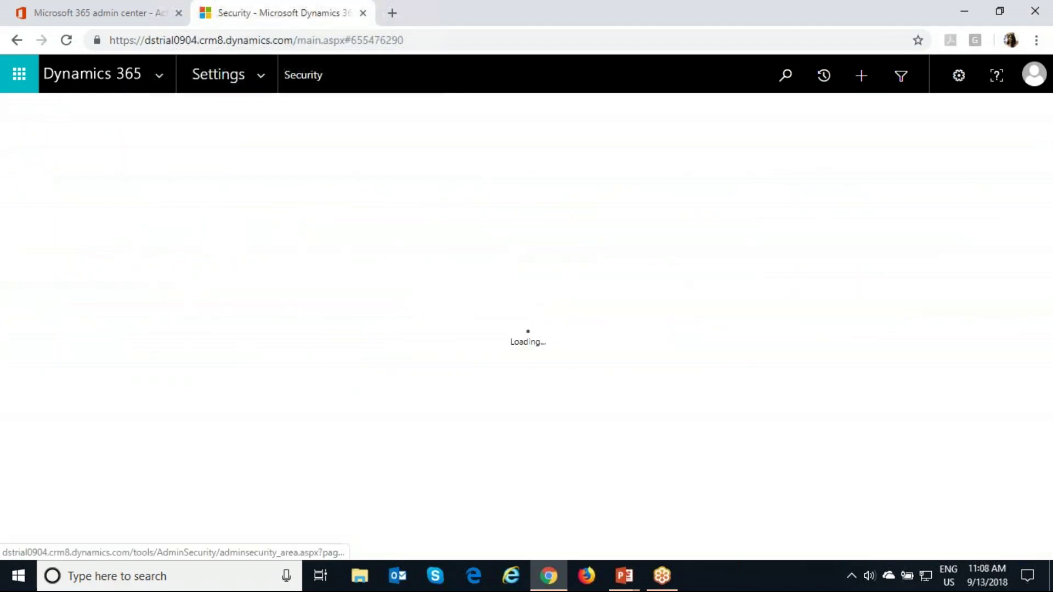
scroll(233, 456, "down", 5)
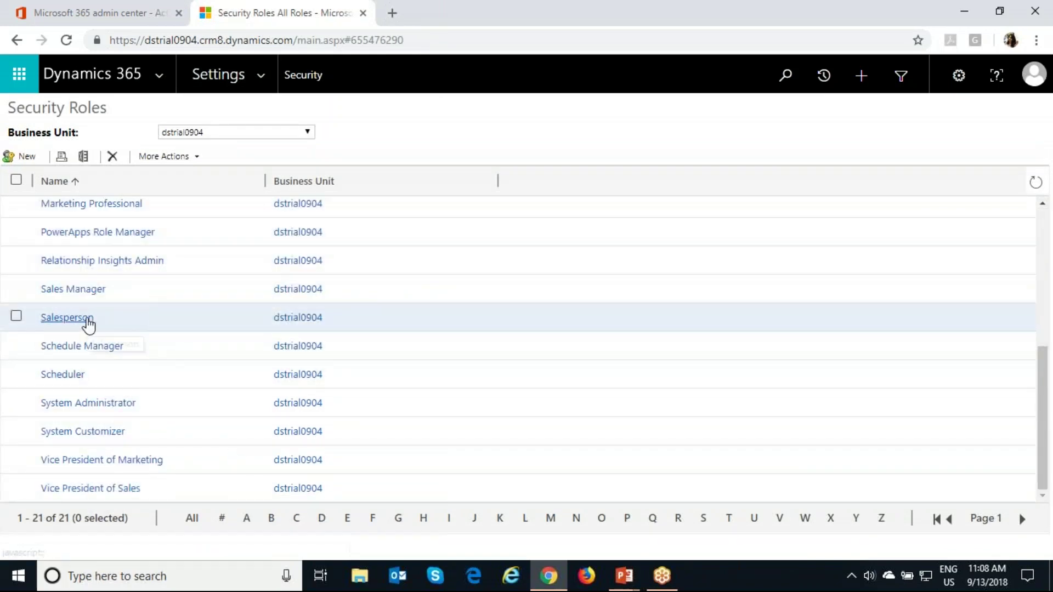
left_click(87, 321)
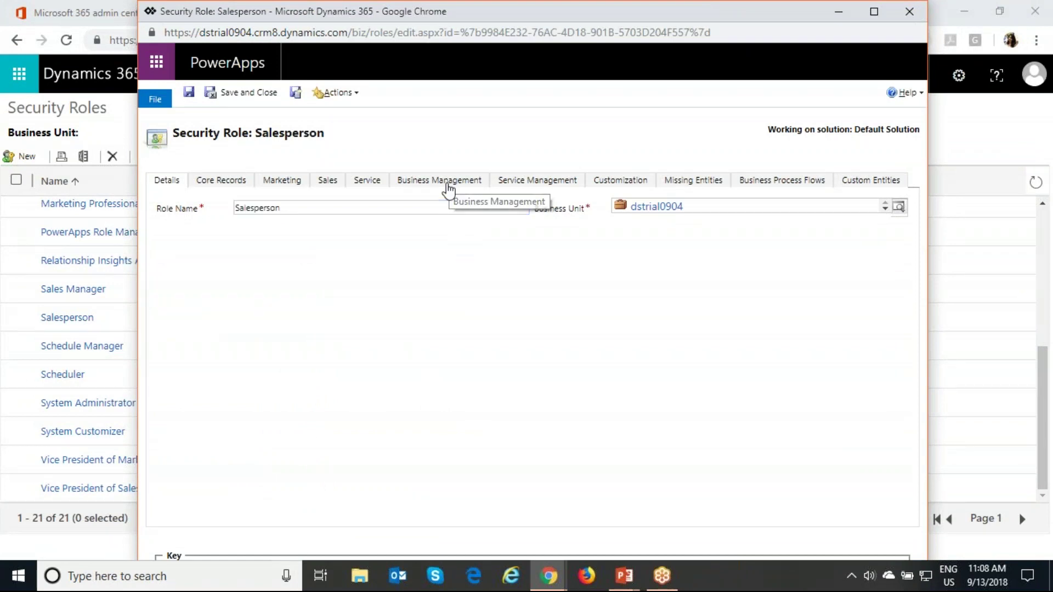
Step: Review the Salesperson role's Business Management privileges, then close the role without changes
left_click(448, 188)
scroll(368, 447, "down", 3)
scroll(369, 446, "down", 6)
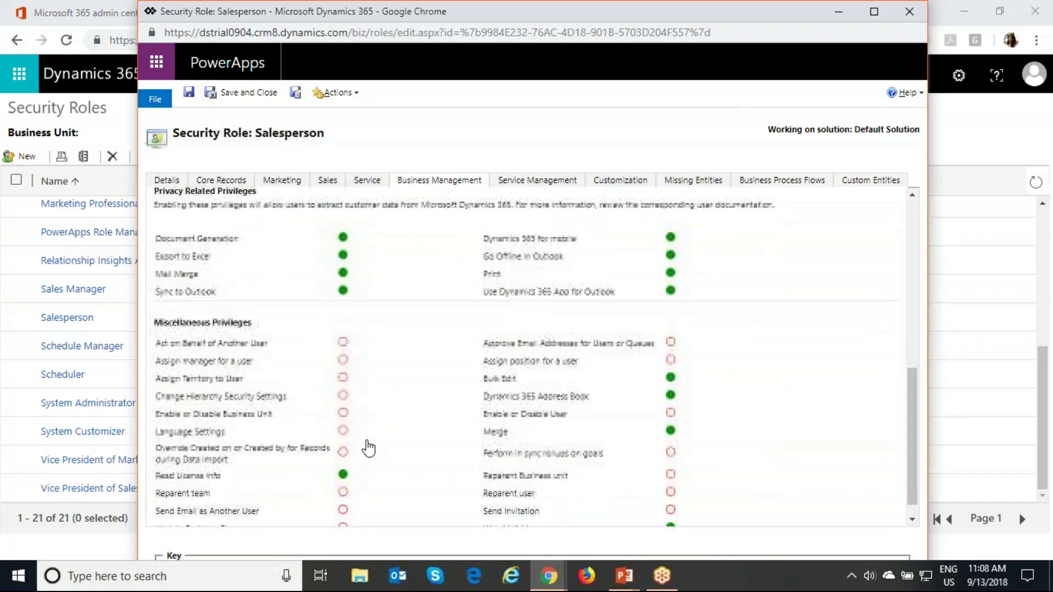
scroll(369, 446, "up", 3)
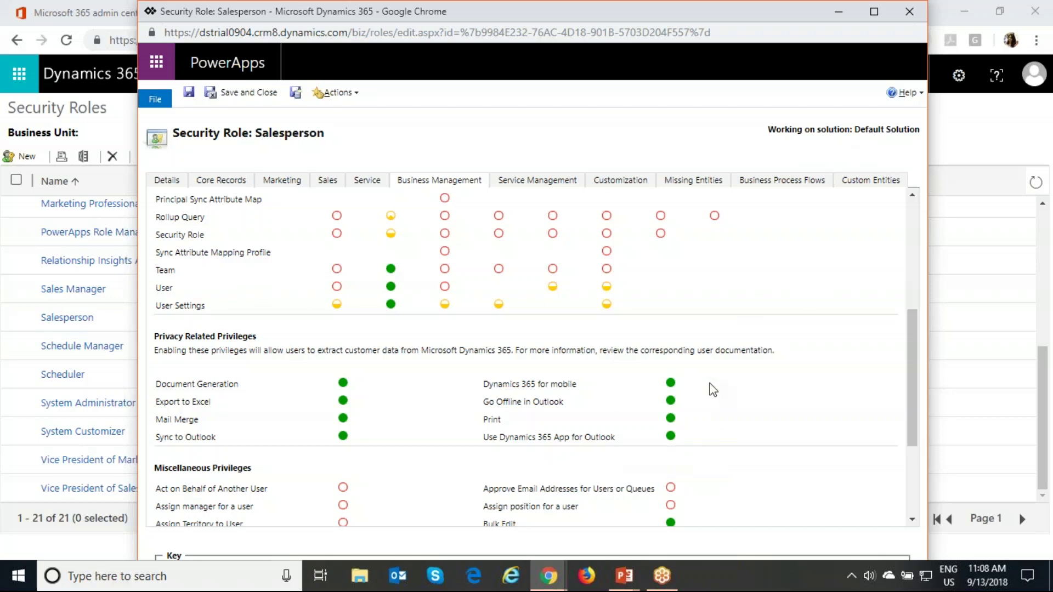
left_click(908, 11)
Step: Go to the Security area from the Settings navigation menu
left_click(268, 74)
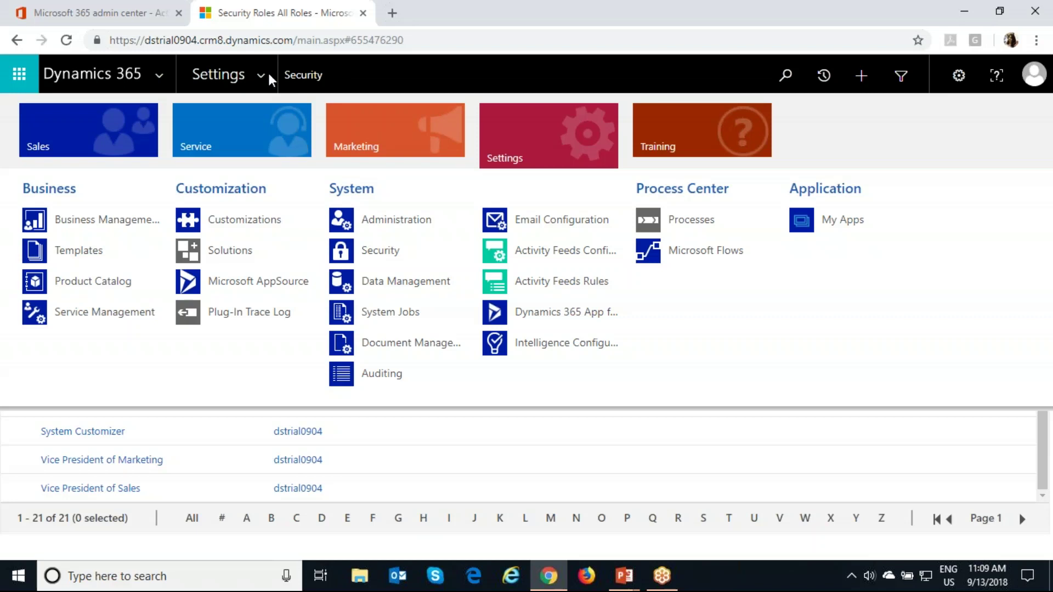
left_click(396, 263)
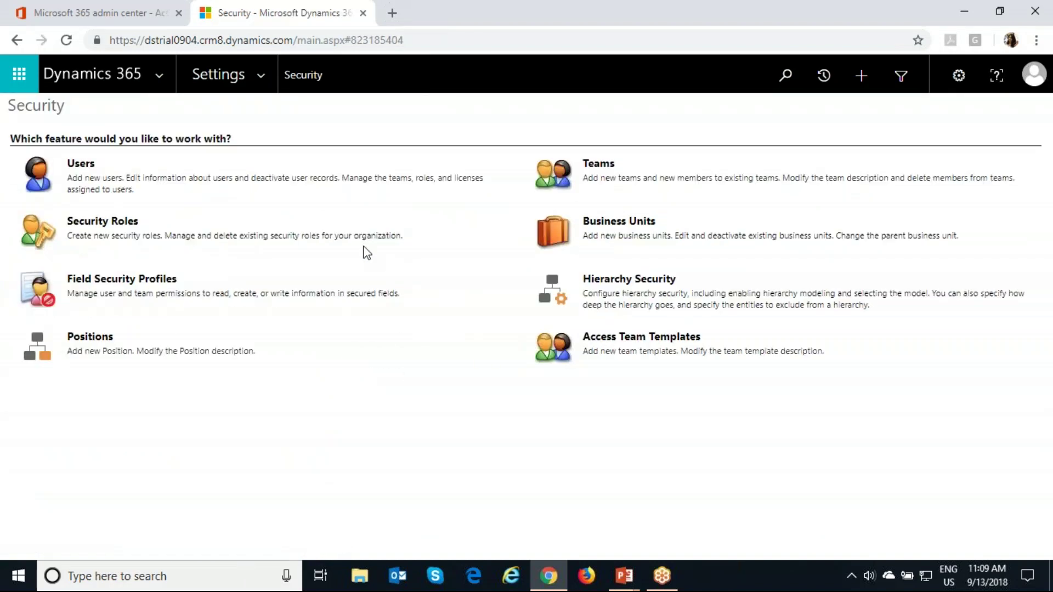
Step: In Enabled Users, approve the primary email of the admin user and the second user
left_click(83, 165)
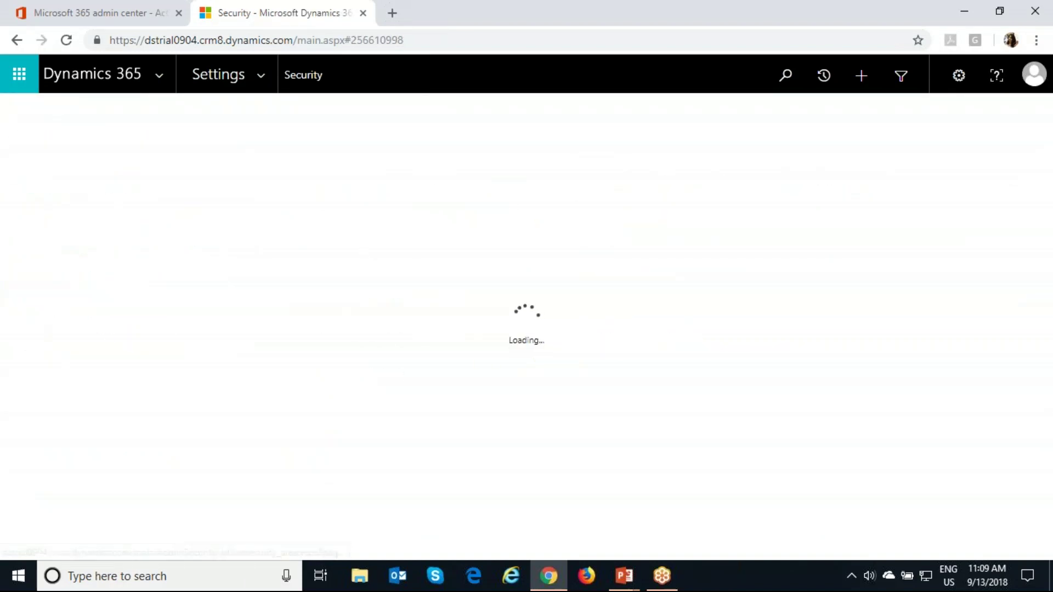
left_click(50, 268)
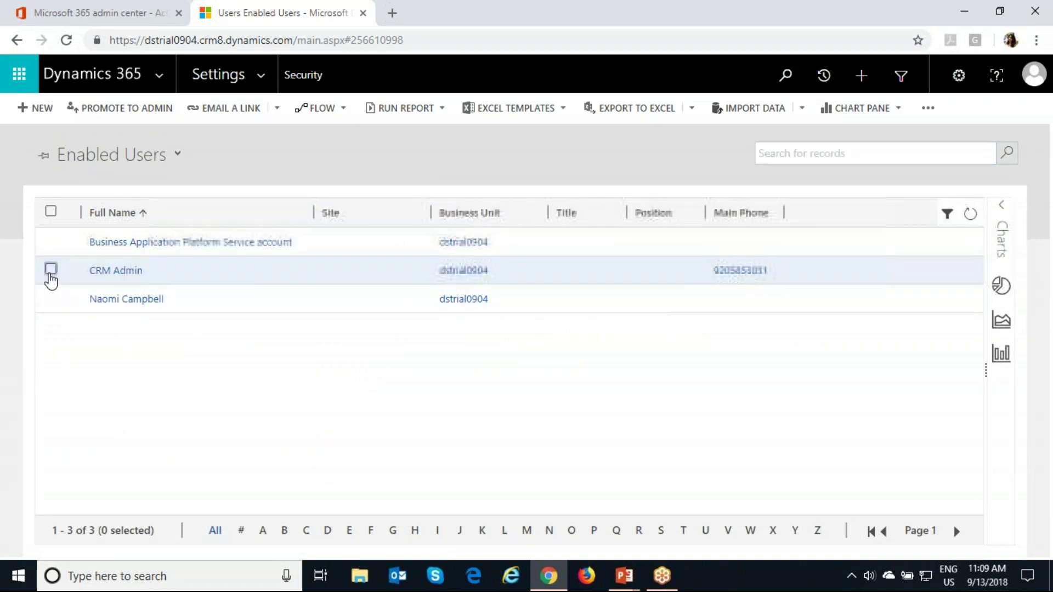
left_click(51, 297)
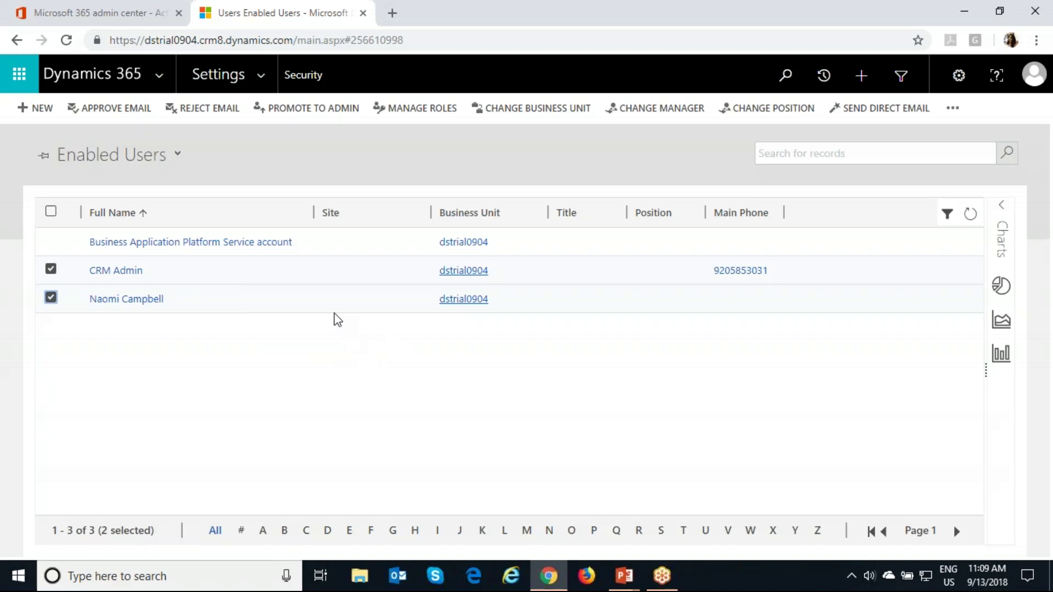
left_click(138, 109)
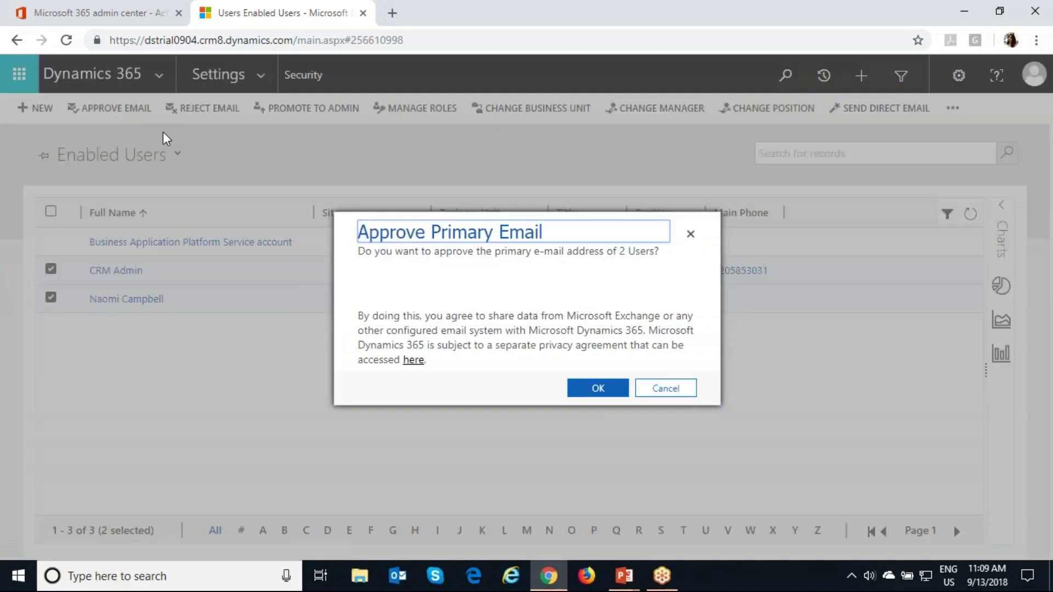
left_click(592, 390)
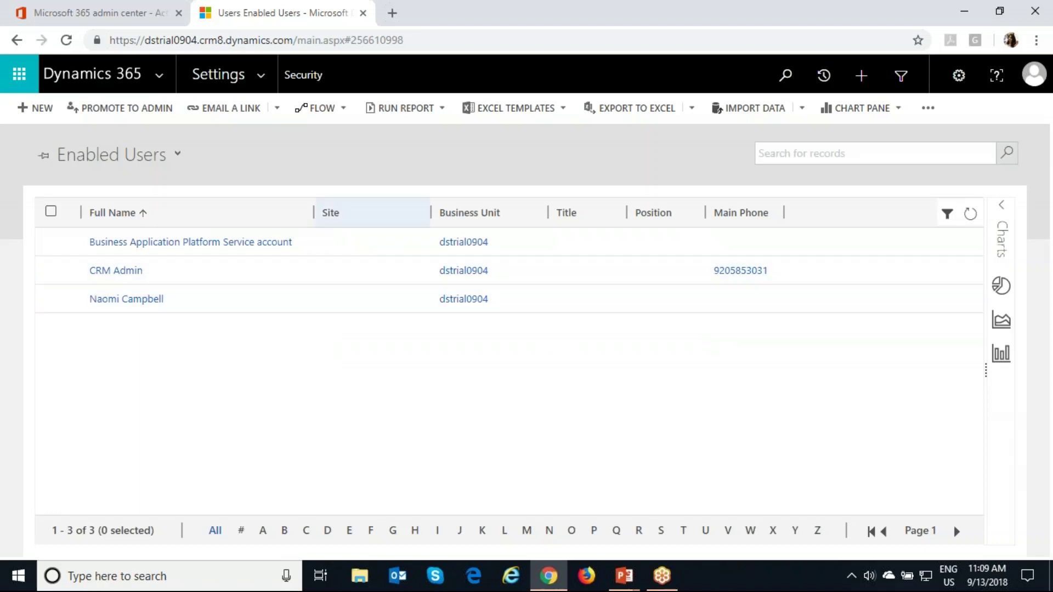
left_click(257, 76)
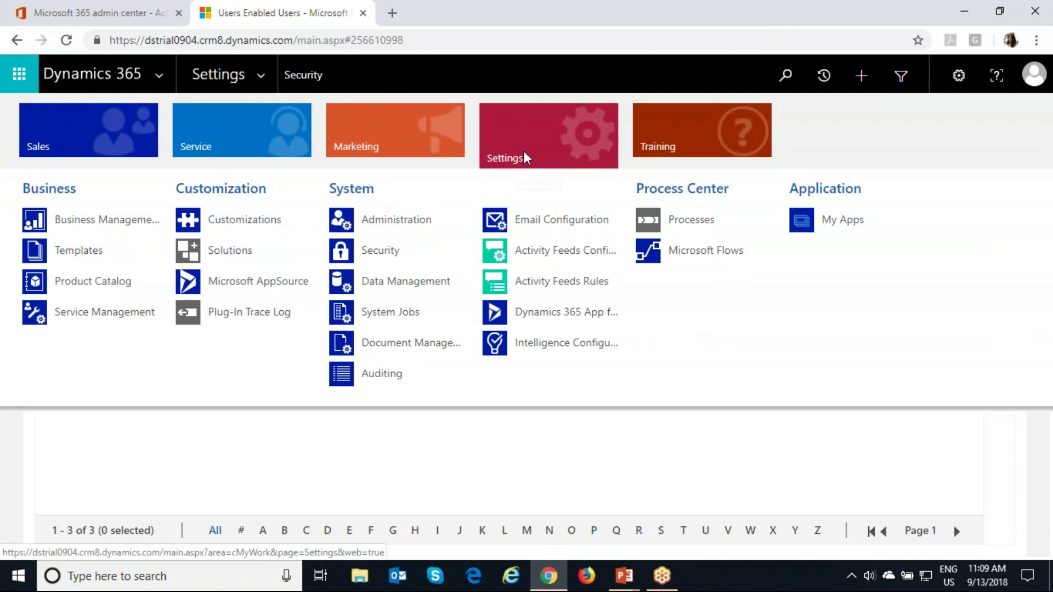
Step: In Email Configuration's Active Mailboxes view, approve email for both user mailboxes
left_click(531, 226)
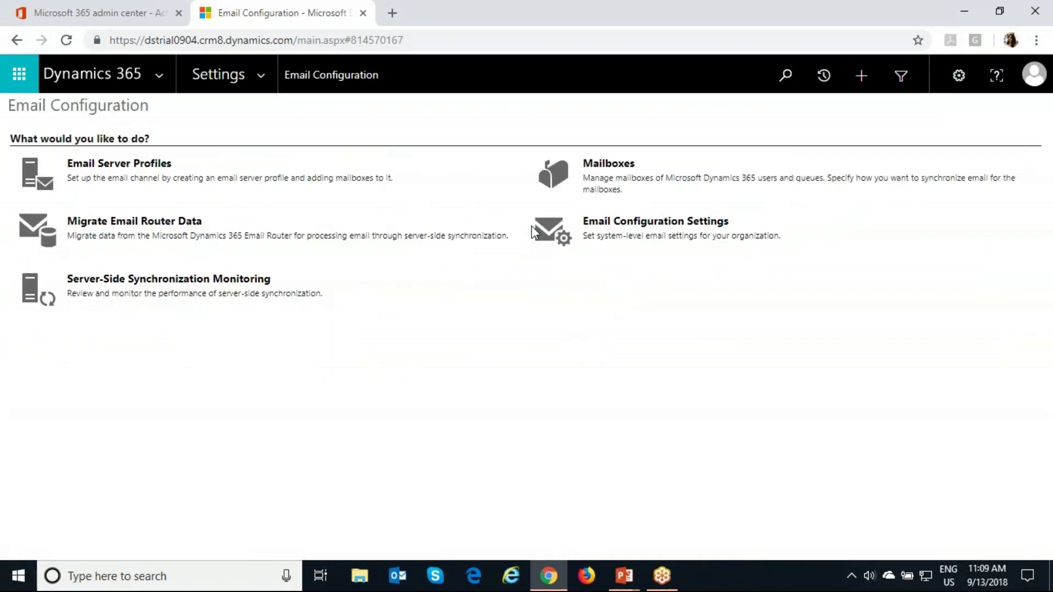
left_click(603, 163)
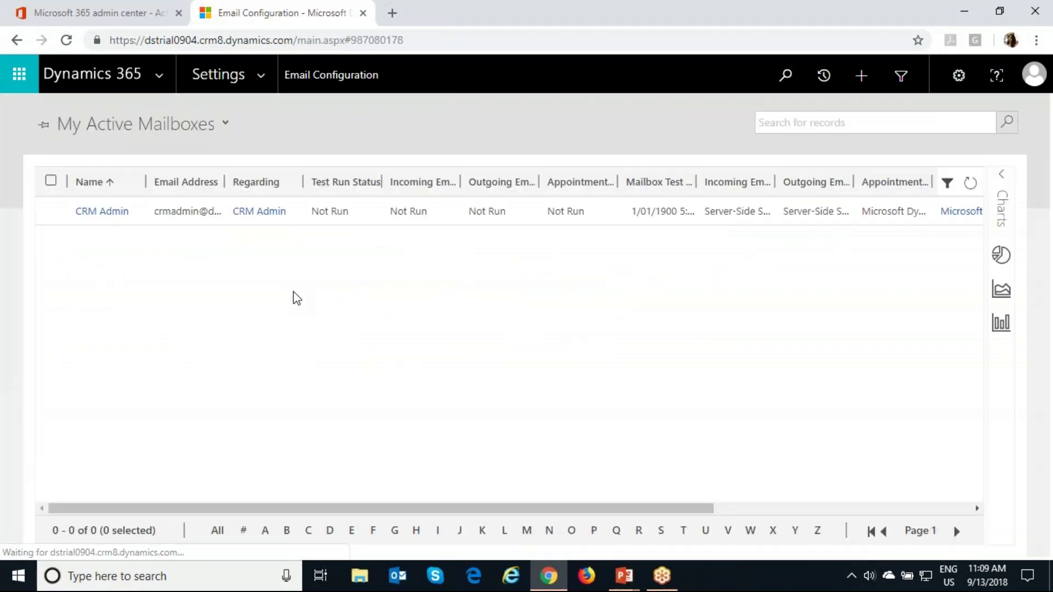
left_click(167, 157)
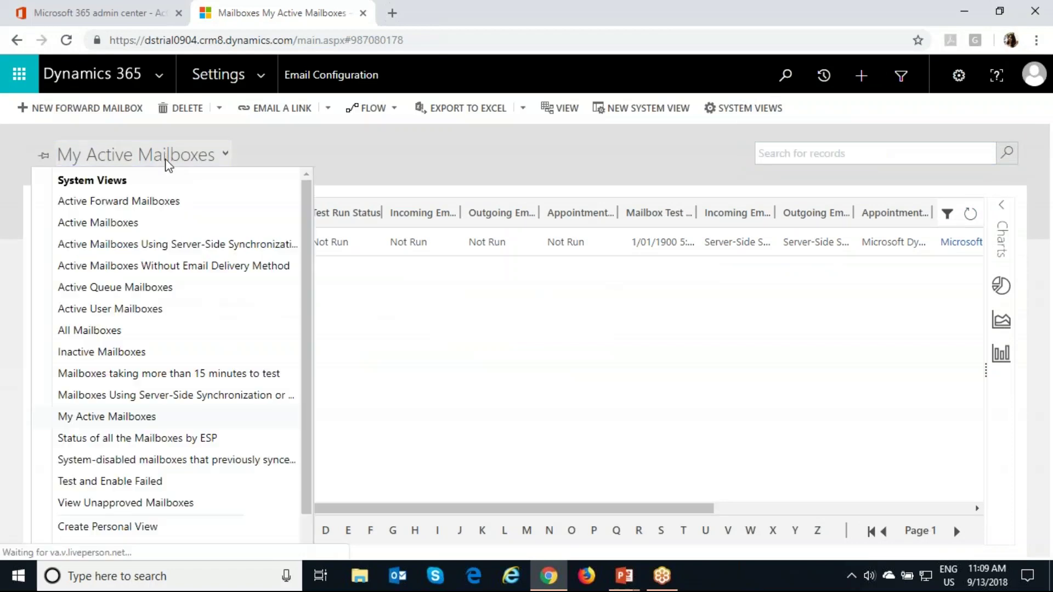
left_click(156, 222)
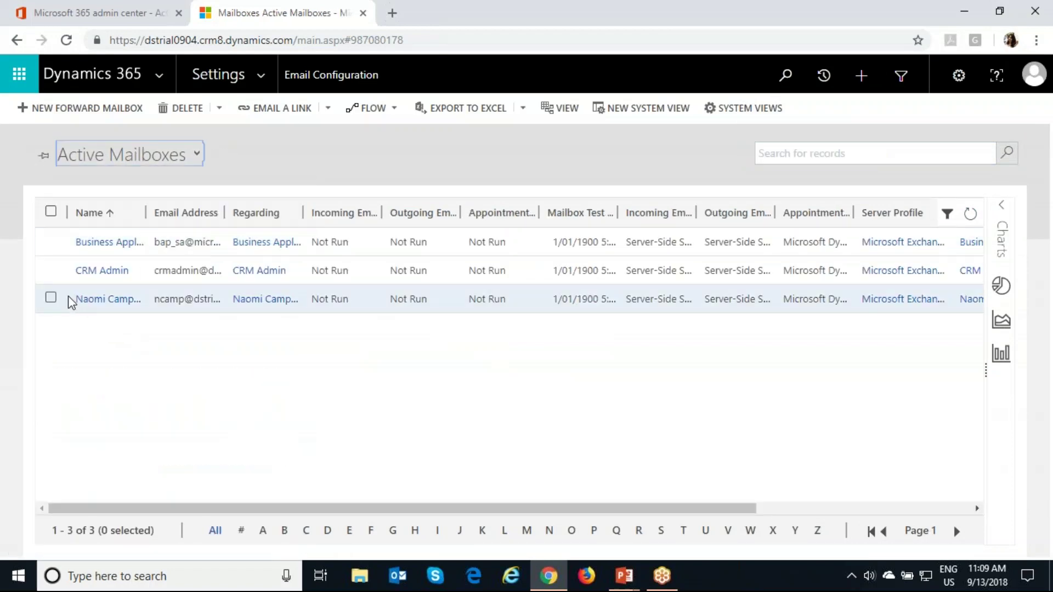
left_click(50, 298)
left_click(51, 270)
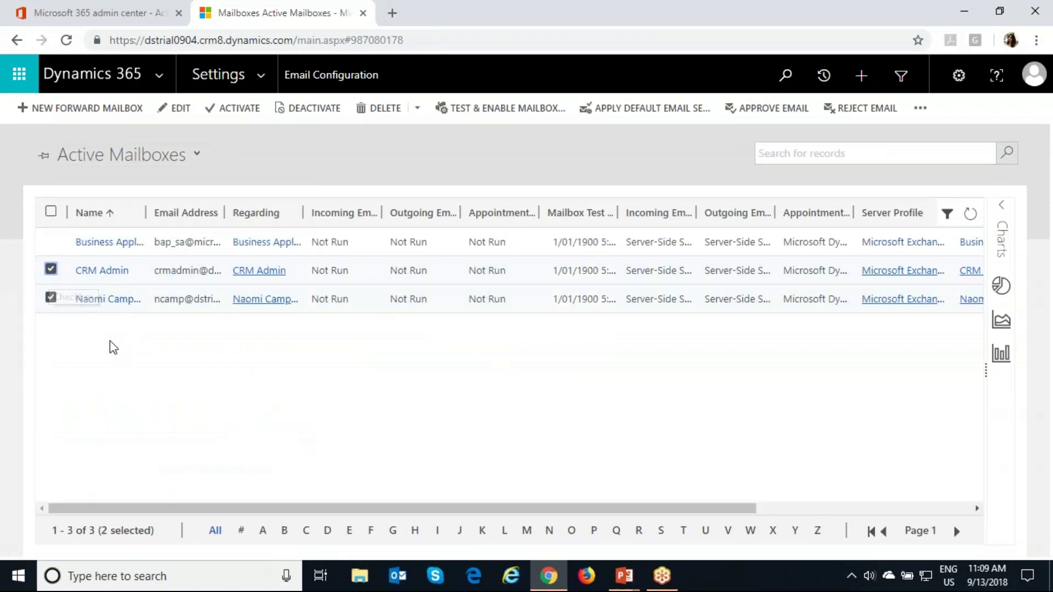
left_click(775, 110)
left_click(597, 387)
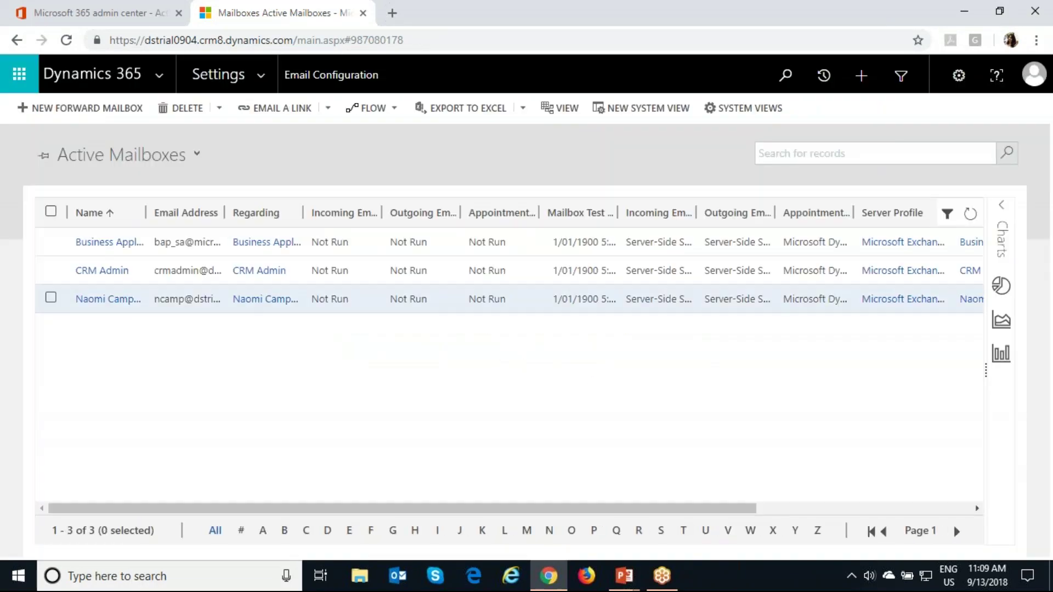
Step: Apply the organization's default email settings to both mailboxes and start Test & Enable Mailbox
left_click(53, 299)
left_click(51, 298)
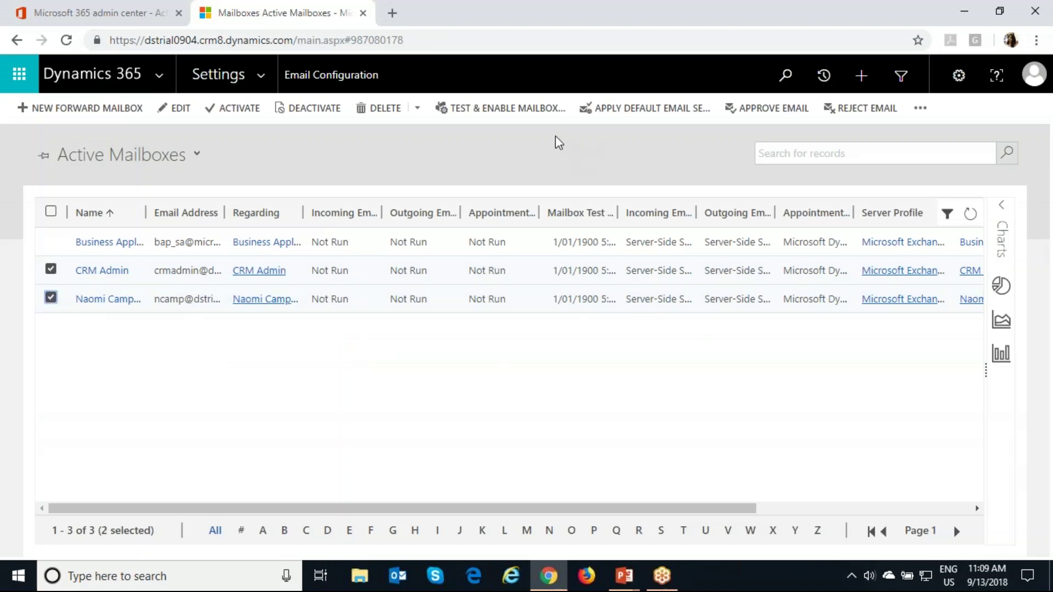
left_click(606, 112)
left_click(637, 415)
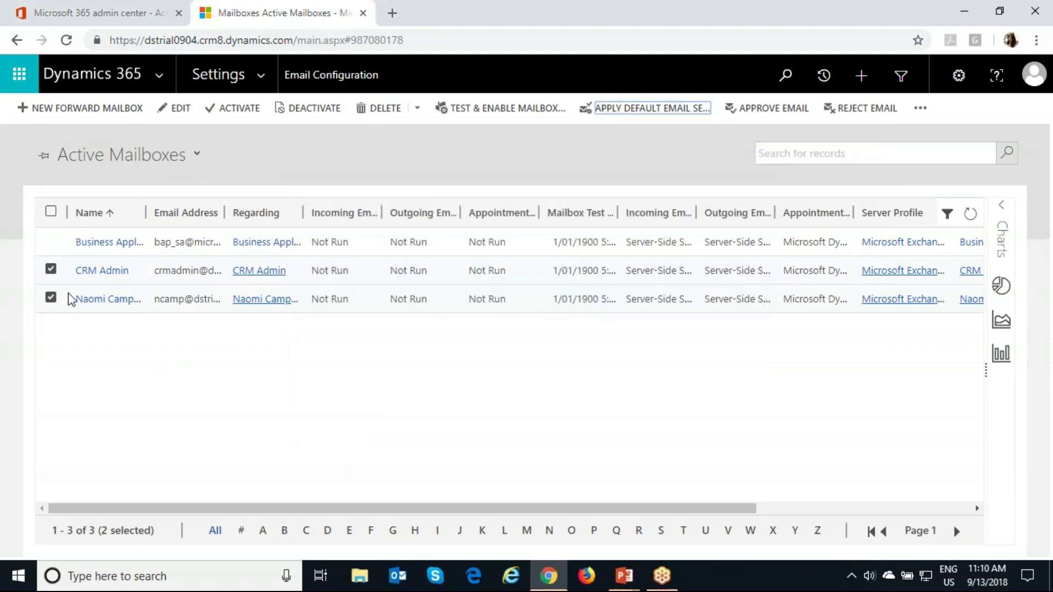
left_click(503, 110)
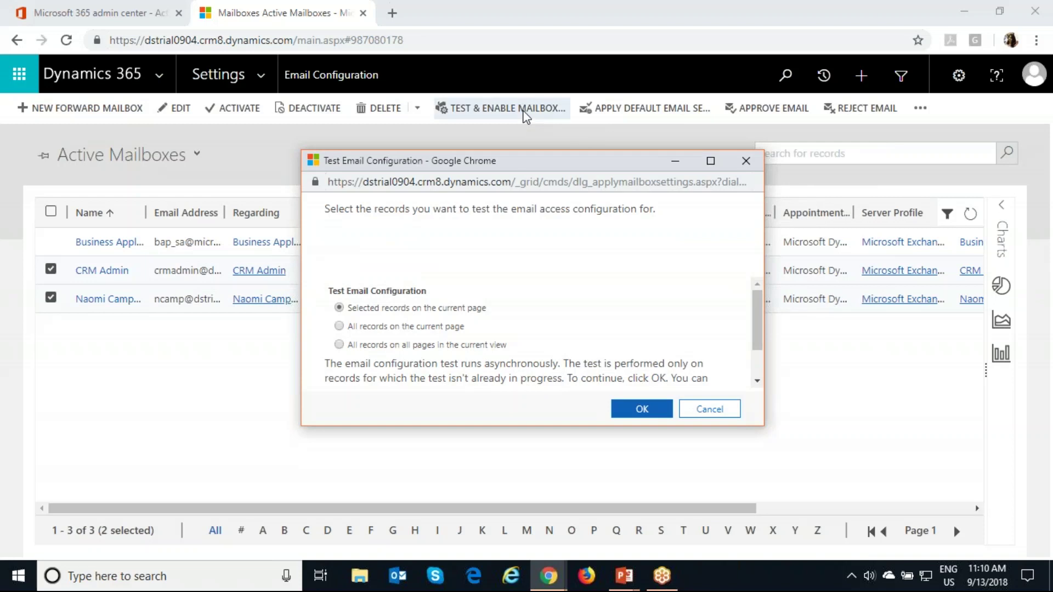
Step: Confirm running the email configuration test for the CRM Admin and user mailboxes
scroll(524, 309, "down", 1)
scroll(527, 315, "up", 1)
scroll(527, 317, "down", 1)
scroll(529, 318, "up", 1)
scroll(529, 318, "down", 1)
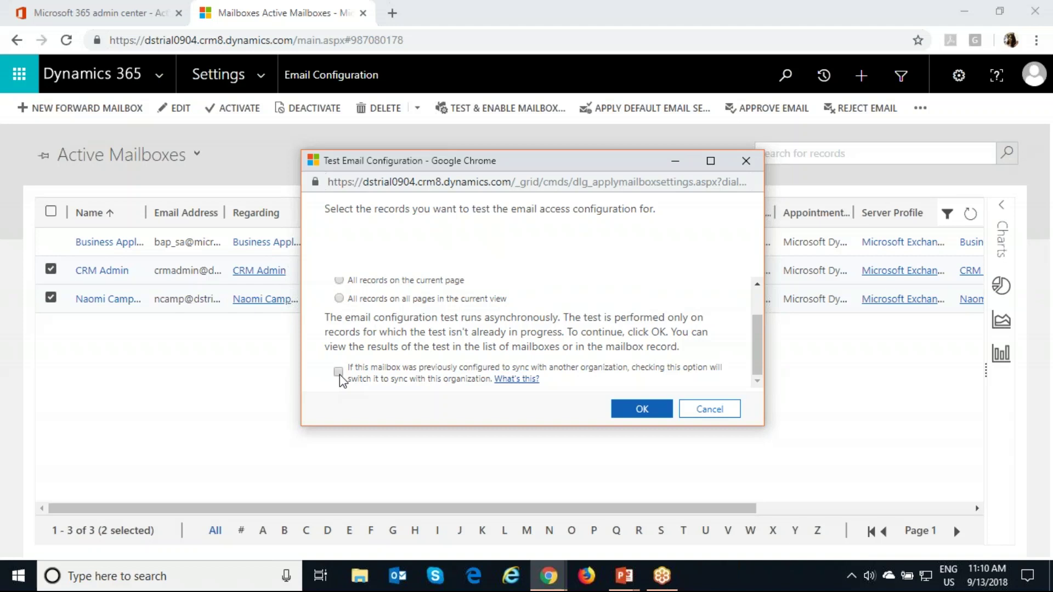
left_click(636, 410)
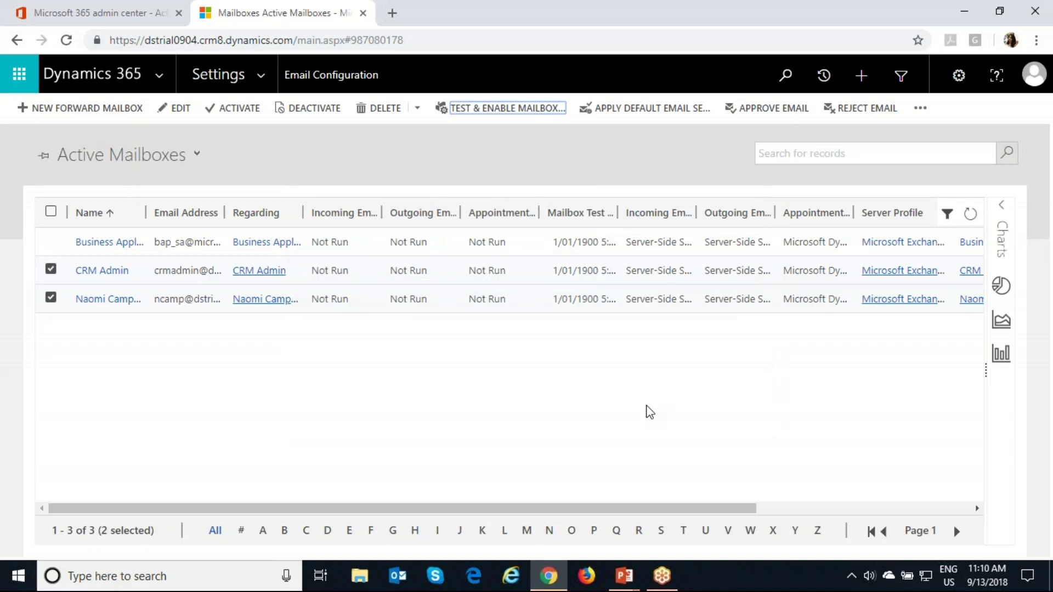
Step: Refresh the Active Mailboxes grid until incoming and outgoing email show Success
left_click(970, 214)
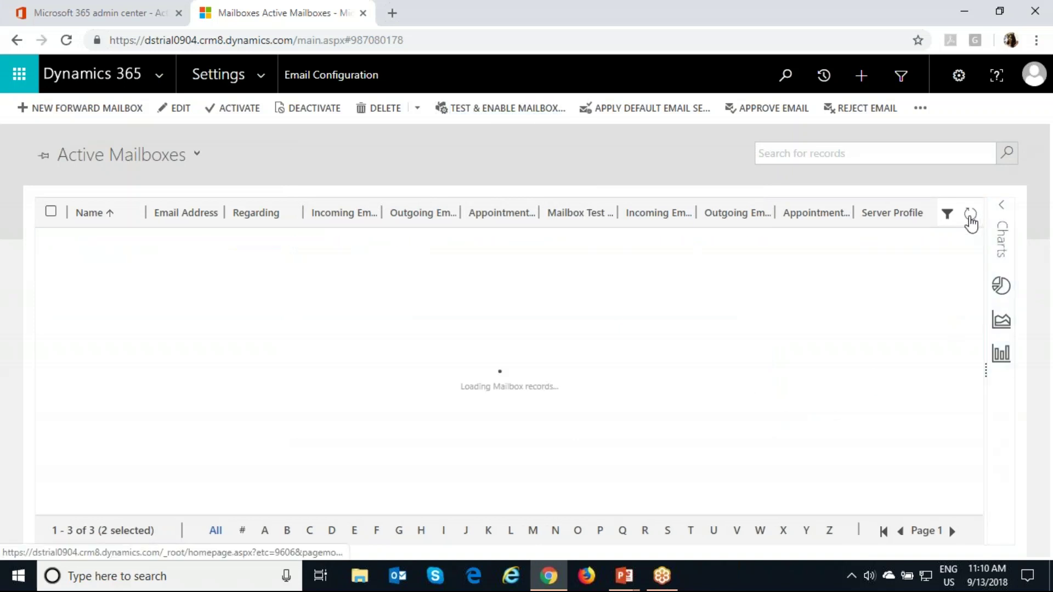
left_click(969, 215)
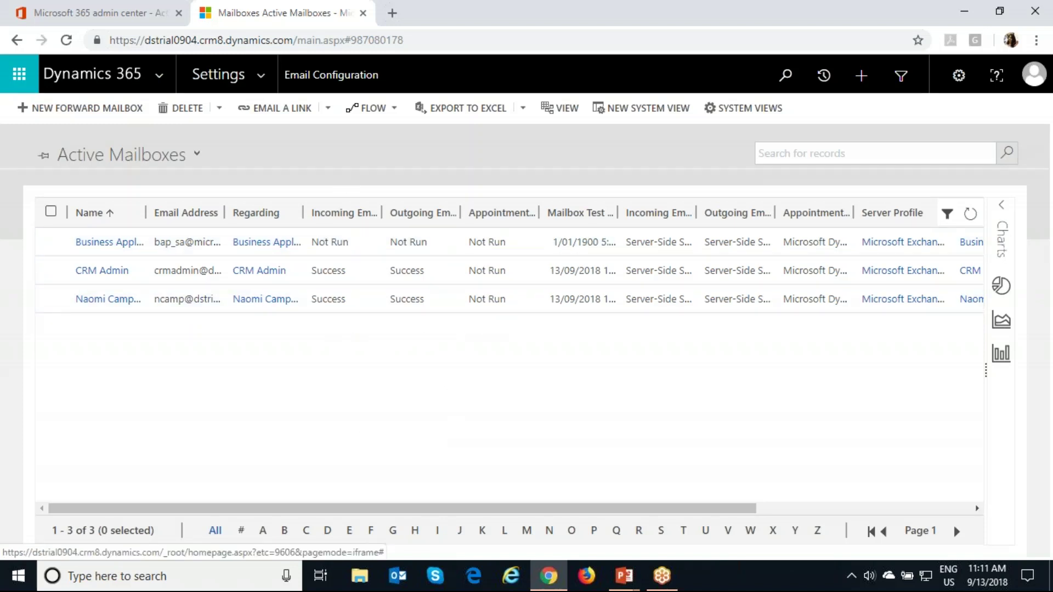
left_click(218, 74)
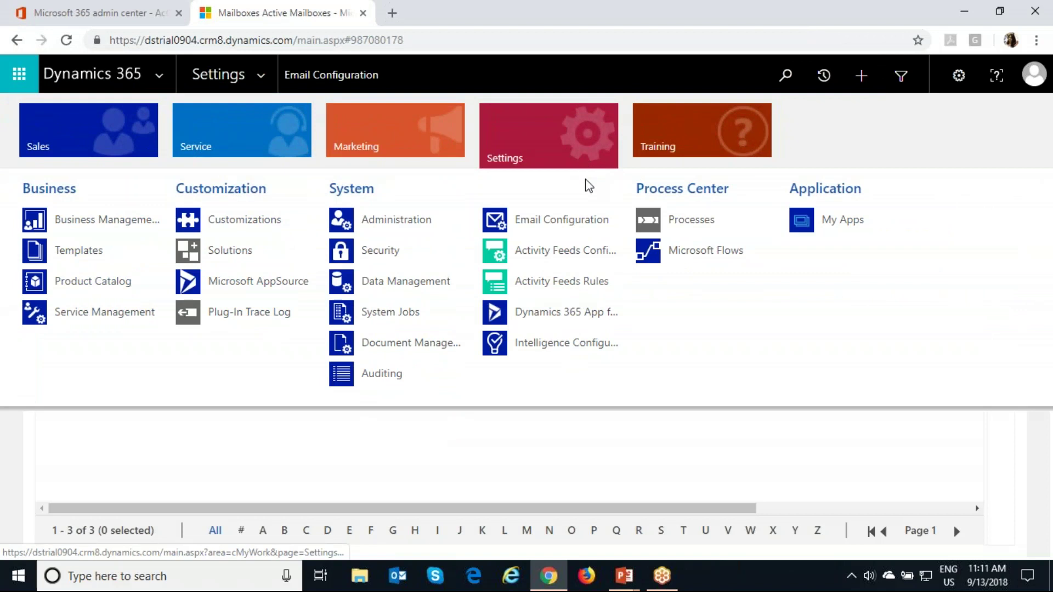
Step: Turn on 'Automatically add the app to Outlook', save, and refresh eligible users' status
left_click(548, 321)
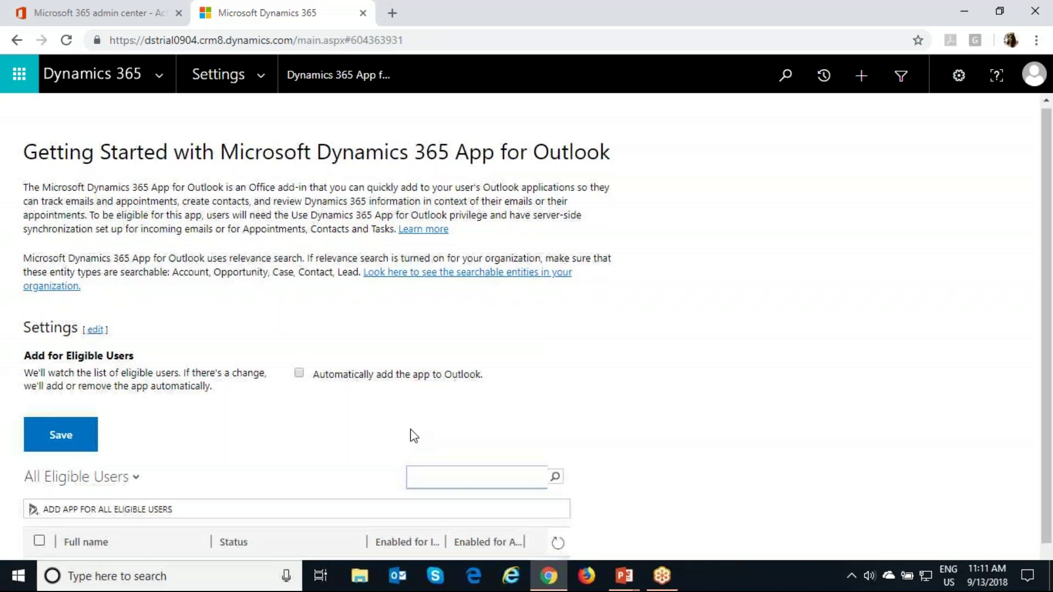
scroll(412, 435, "down", 1)
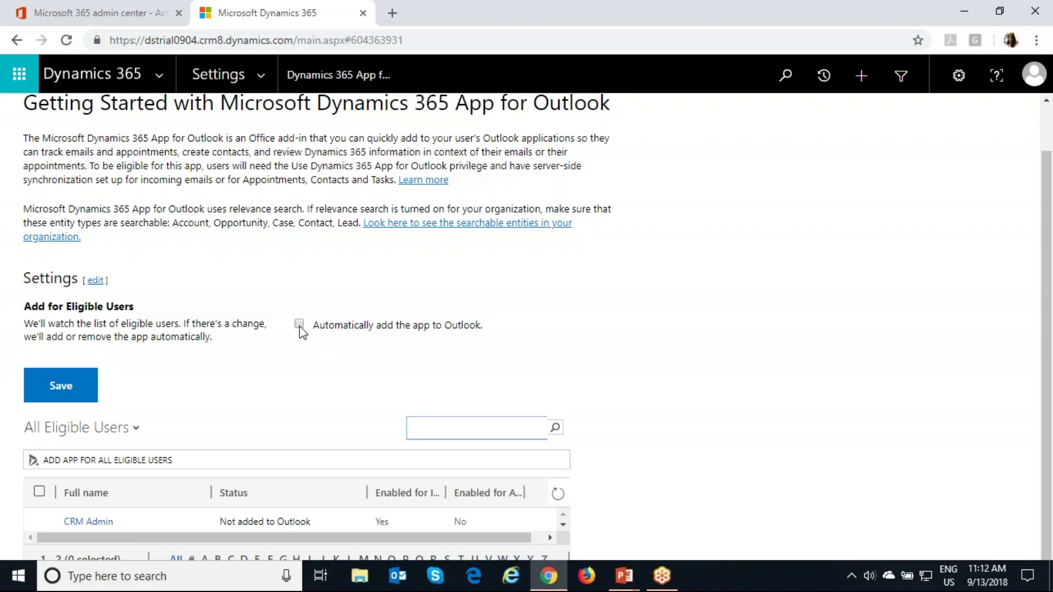
left_click(299, 325)
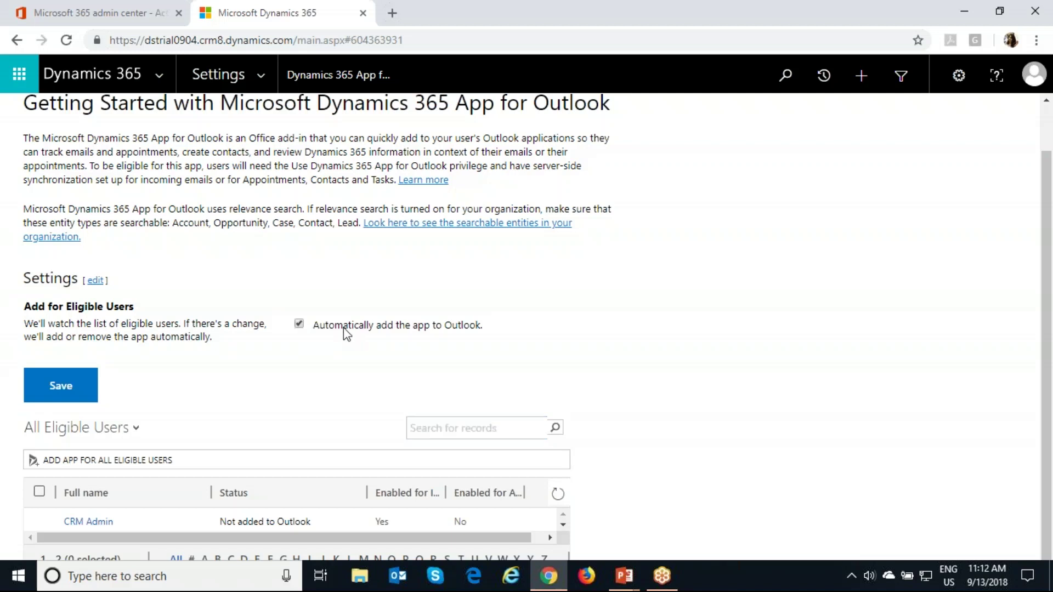
left_click(71, 395)
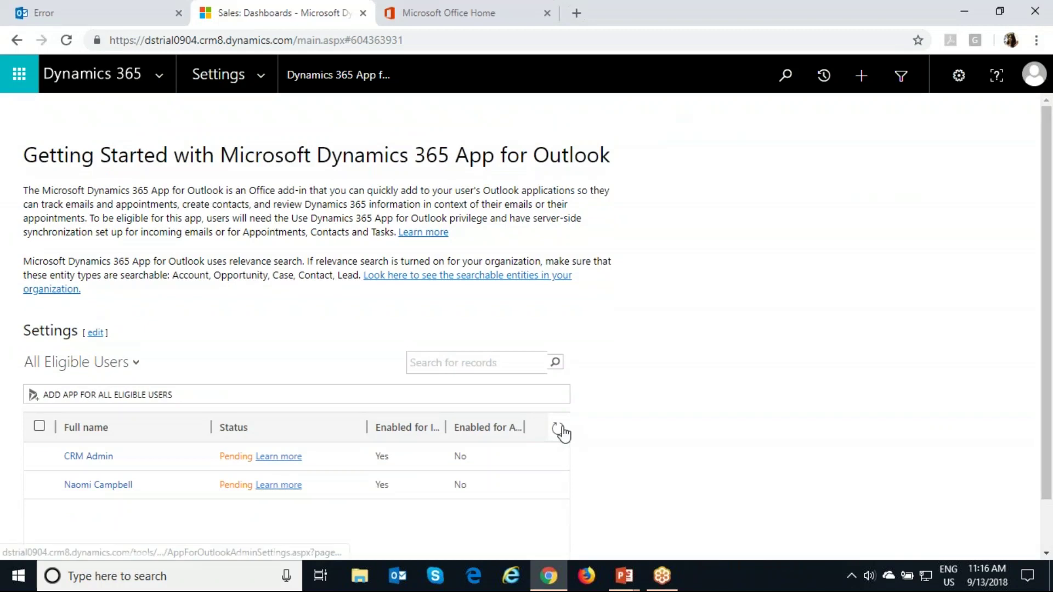
left_click(559, 429)
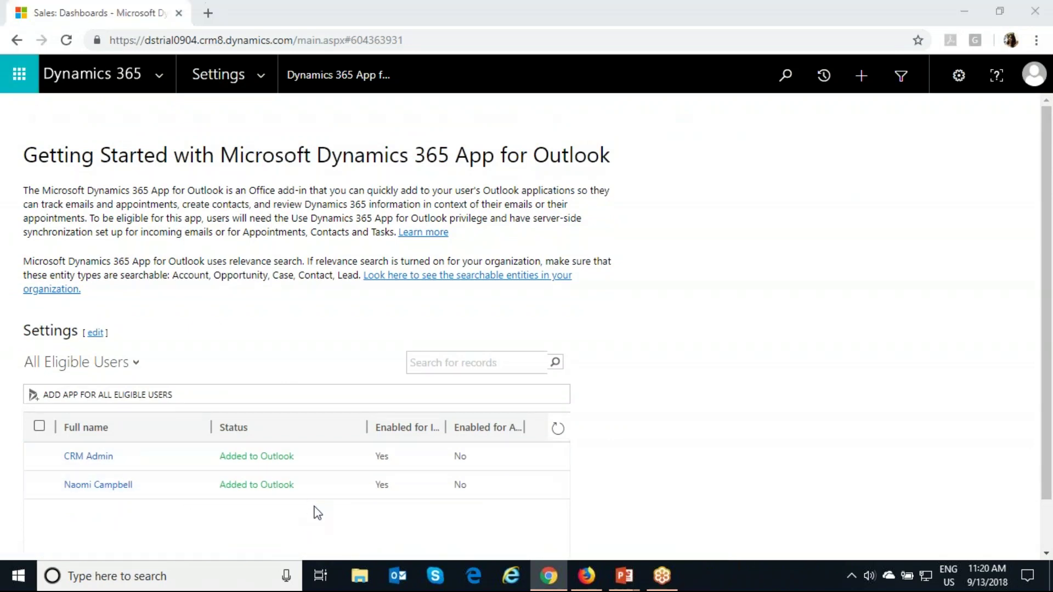
Step: In Outlook on the web, dismiss the chat callout and open the Product Launch email
key("alt+Tab")
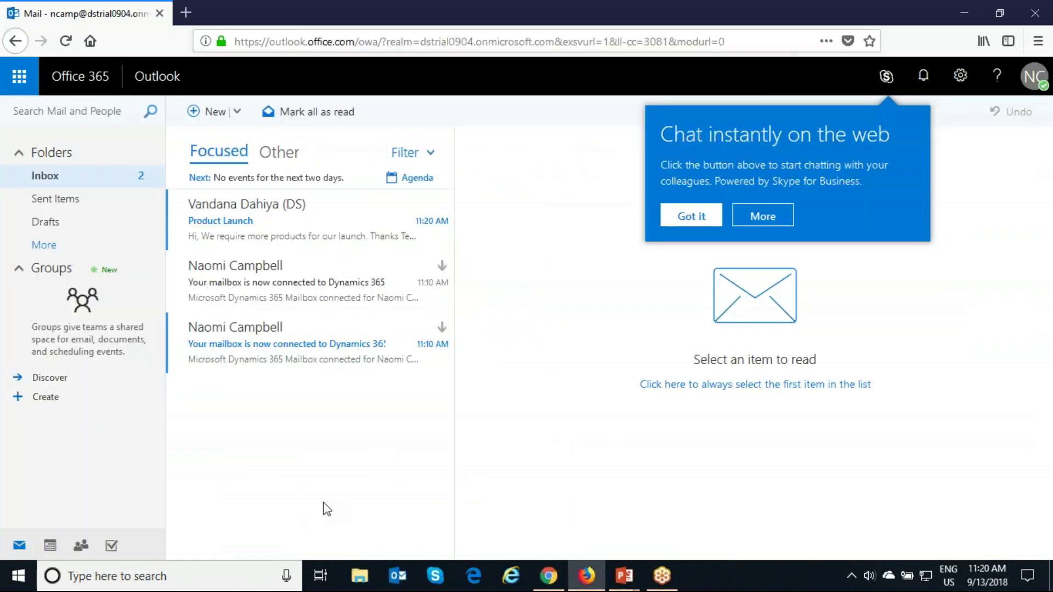
left_click(686, 215)
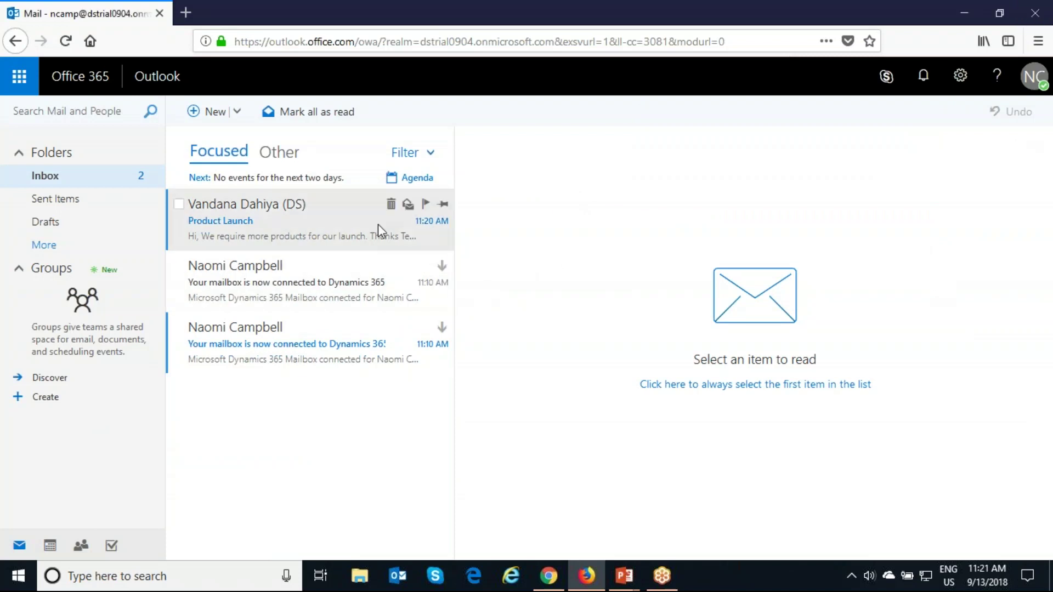
left_click(339, 358)
left_click(330, 239)
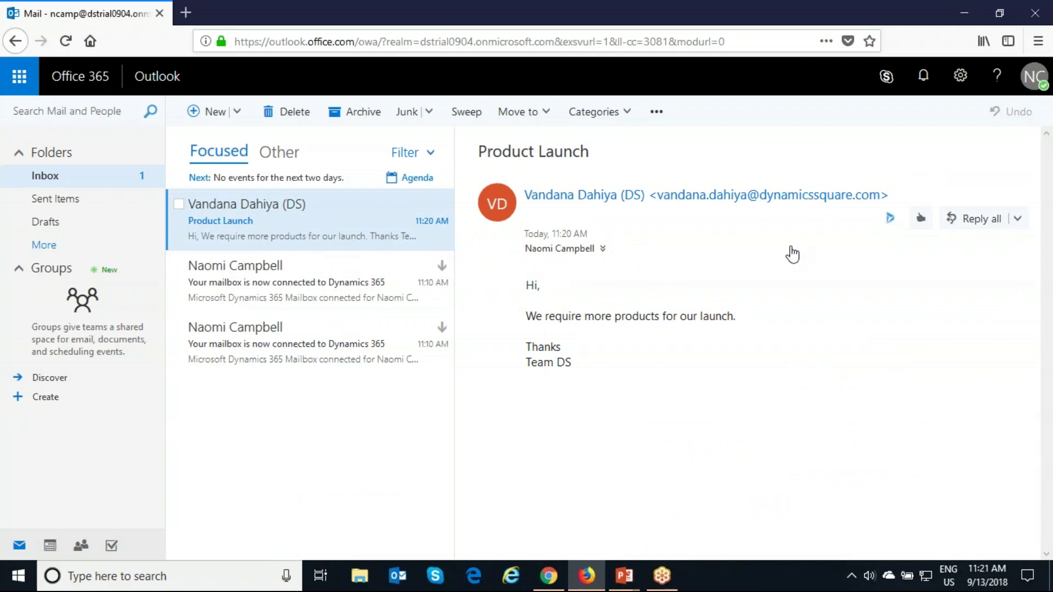
Step: Open the Dynamics 365 add-in pane for the Product Launch email
left_click(889, 218)
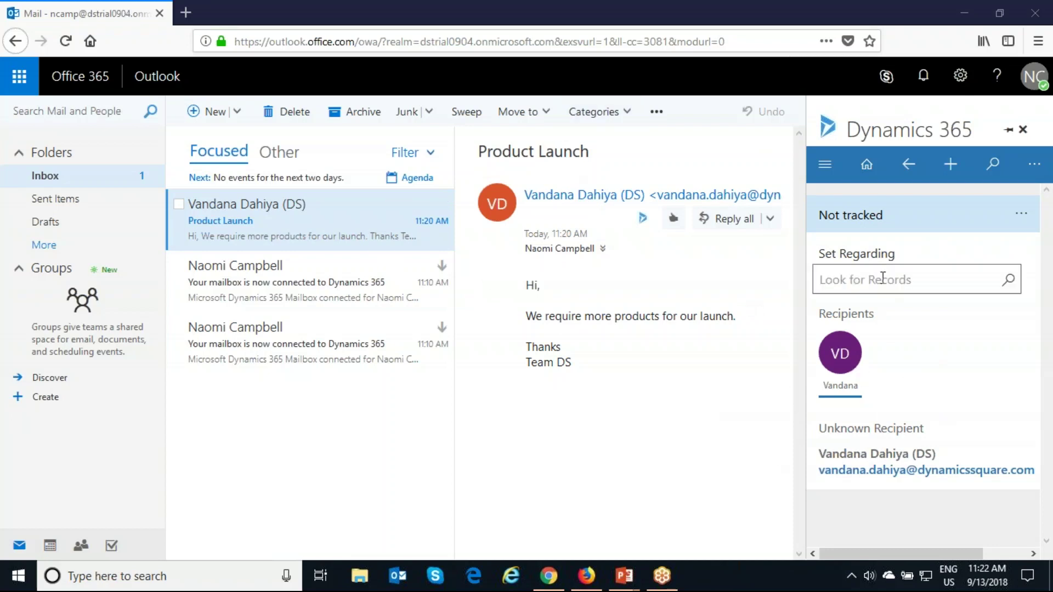
left_click(847, 280)
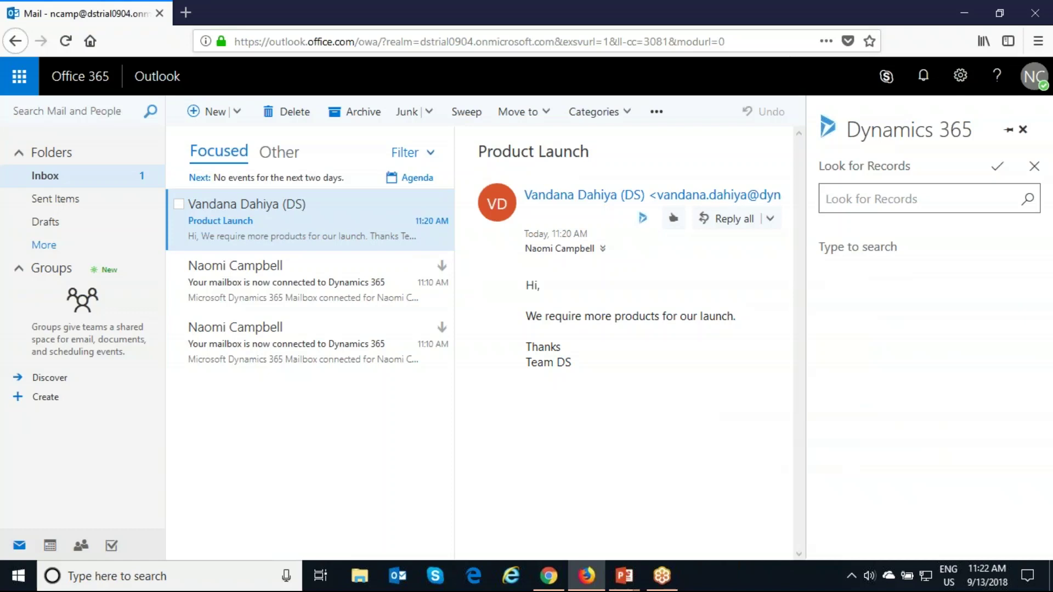
type("naom")
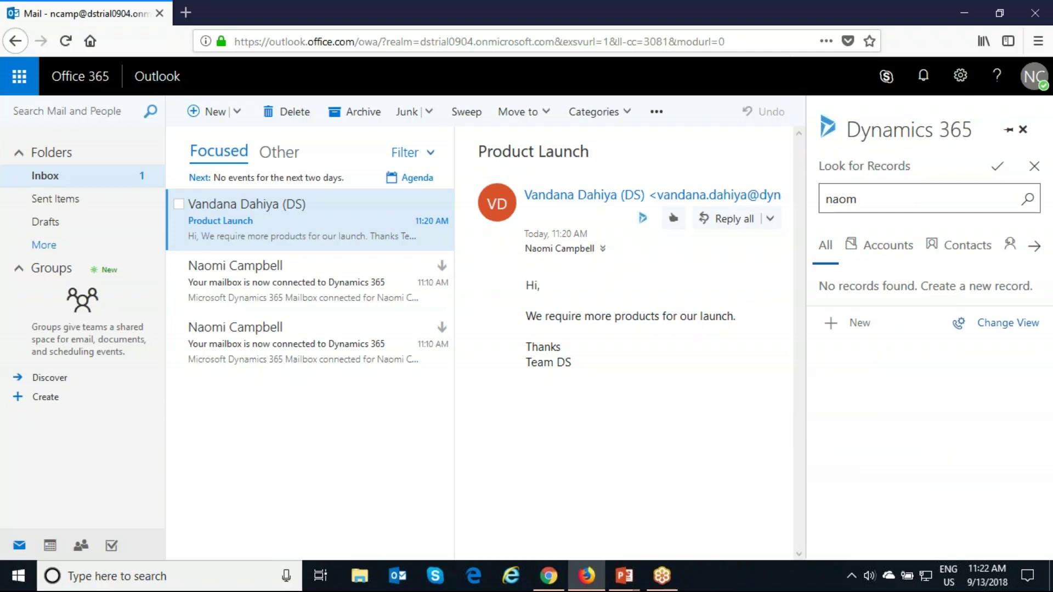
key("BackSpace")
key("BackSpace")
key("BackSpace")
key("BackSpace")
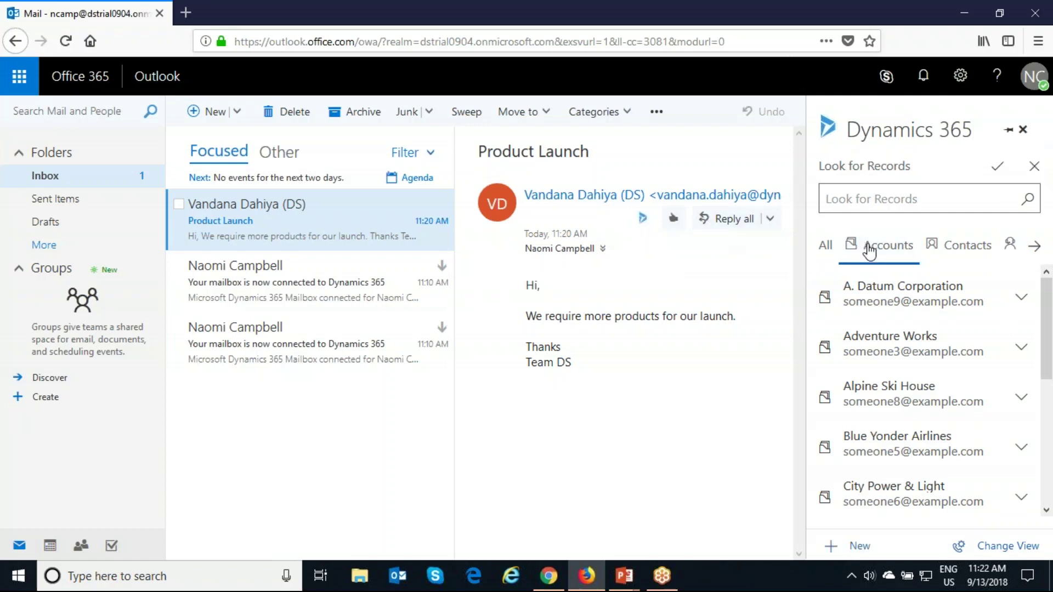
left_click(950, 249)
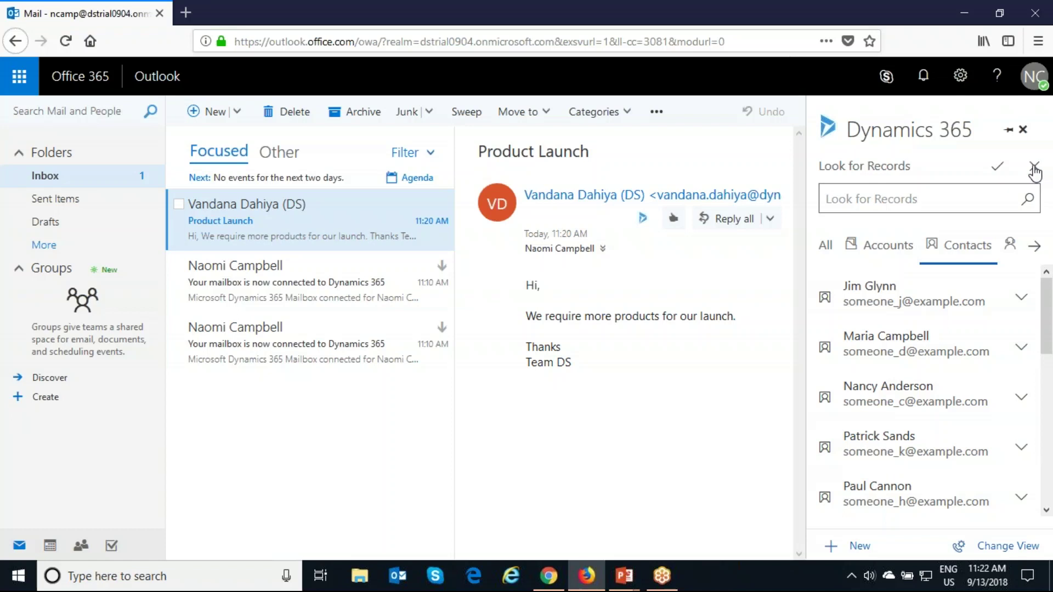
left_click(642, 217)
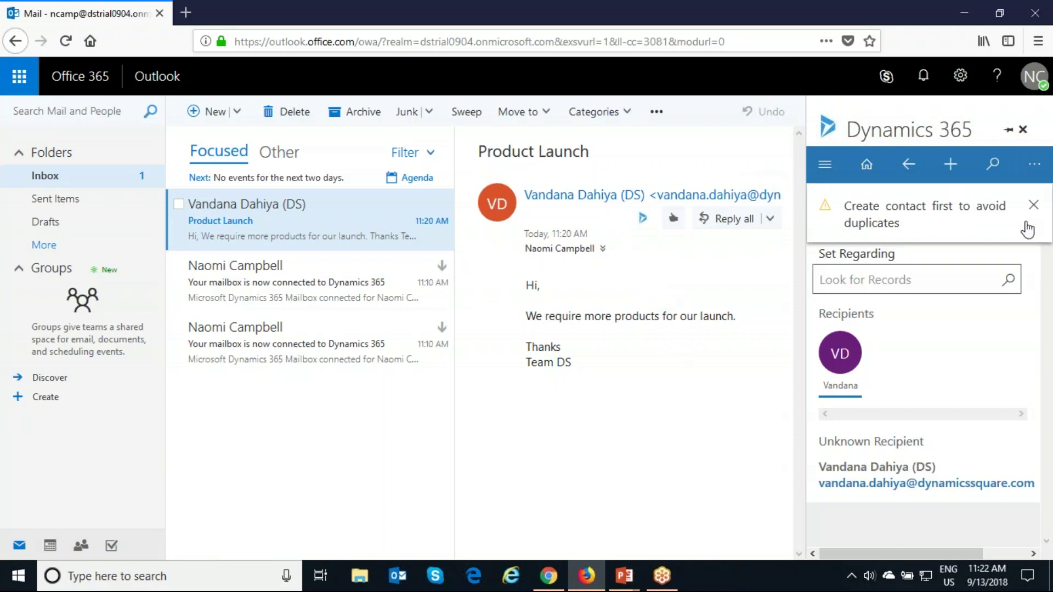
left_click(1034, 205)
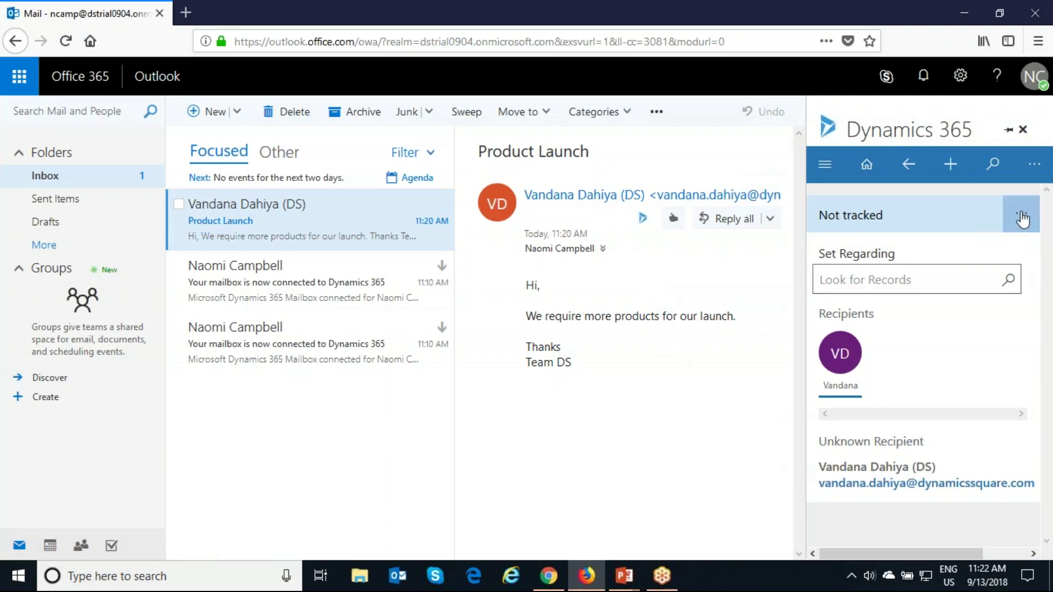
left_click(1021, 224)
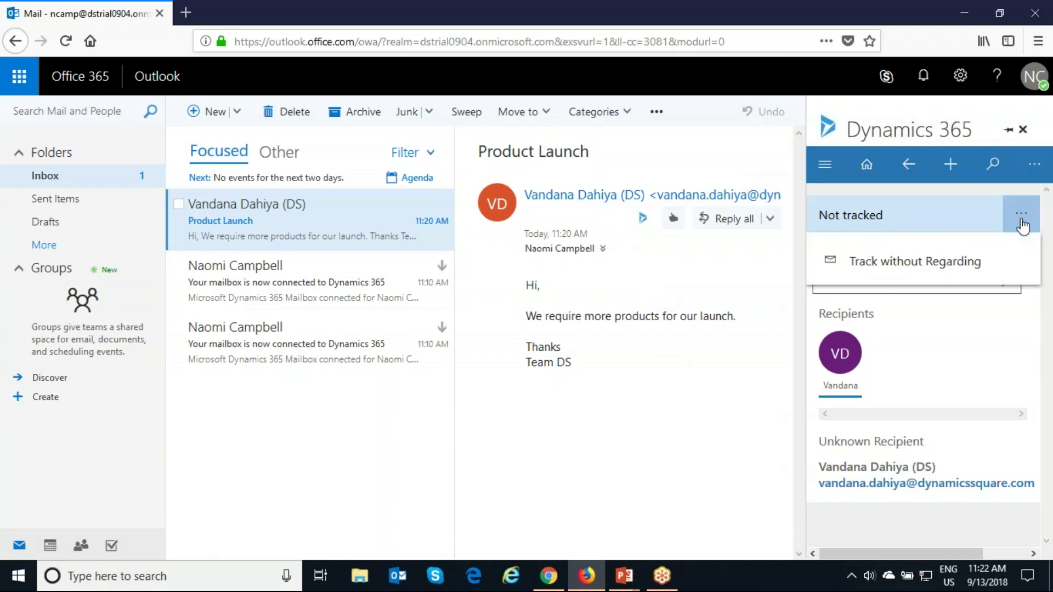
left_click(944, 276)
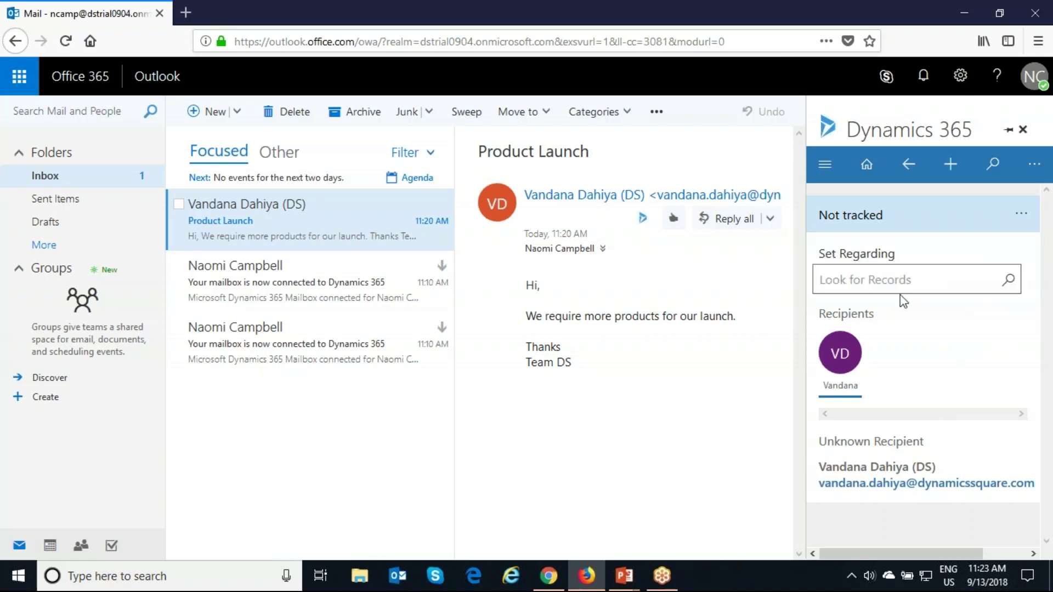
Step: Start a new Quick Create contact and enter the sender's first and last name
left_click(953, 167)
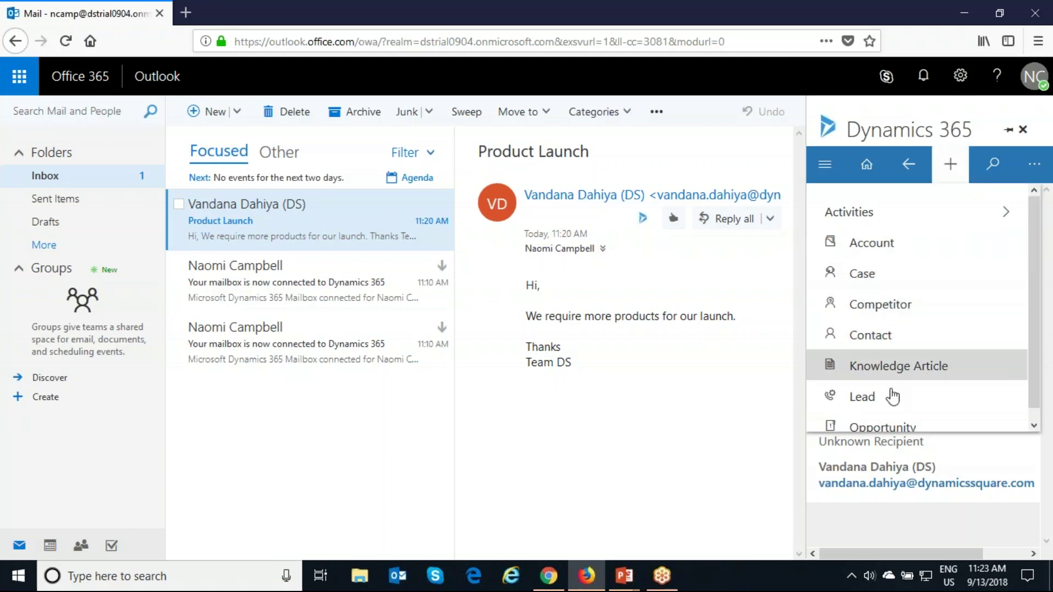
scroll(892, 379, "down", 1)
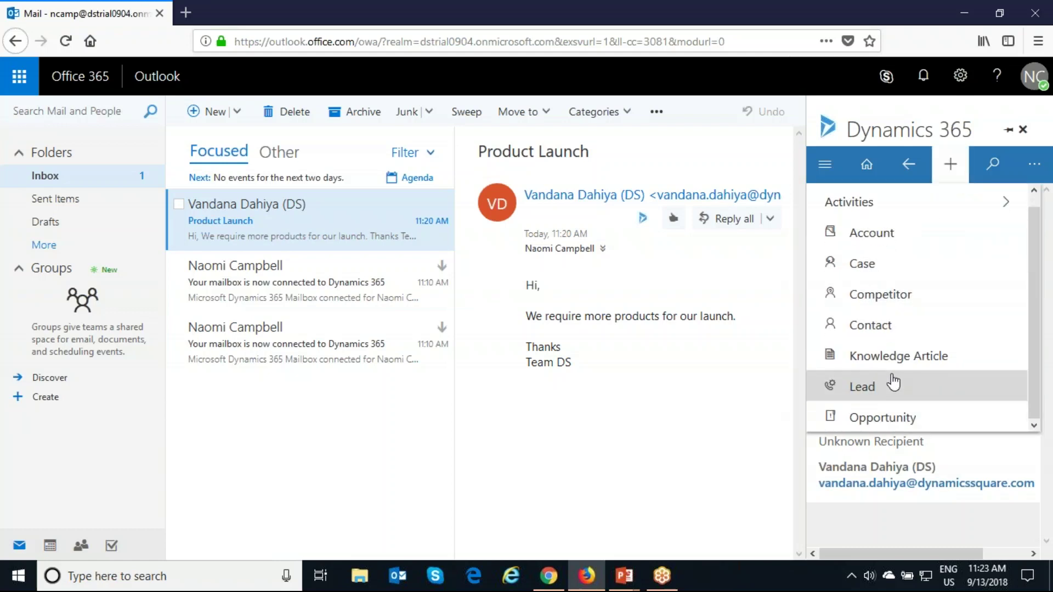
left_click(888, 324)
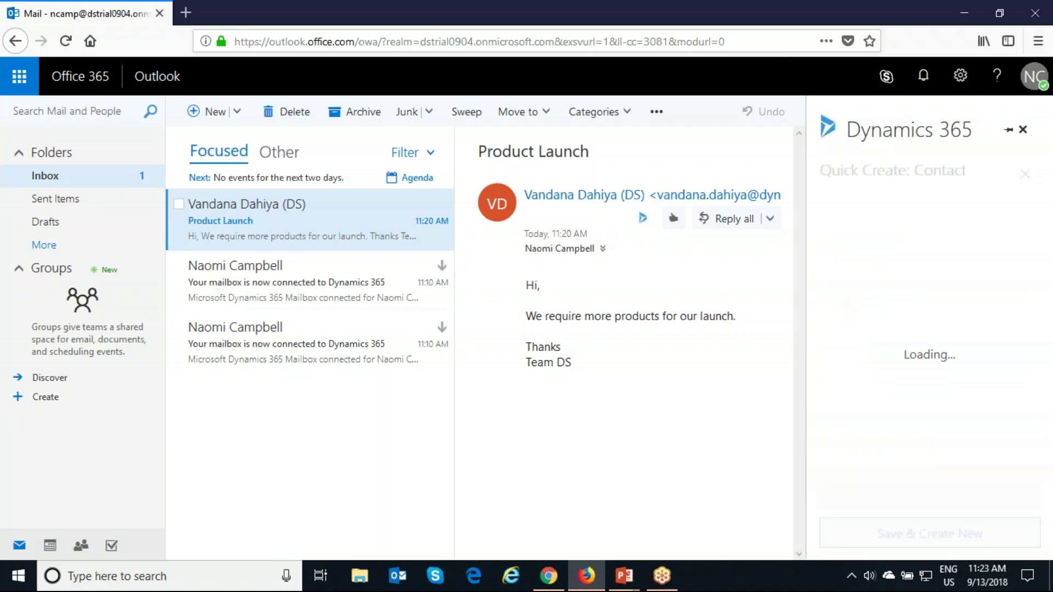
left_click(860, 279)
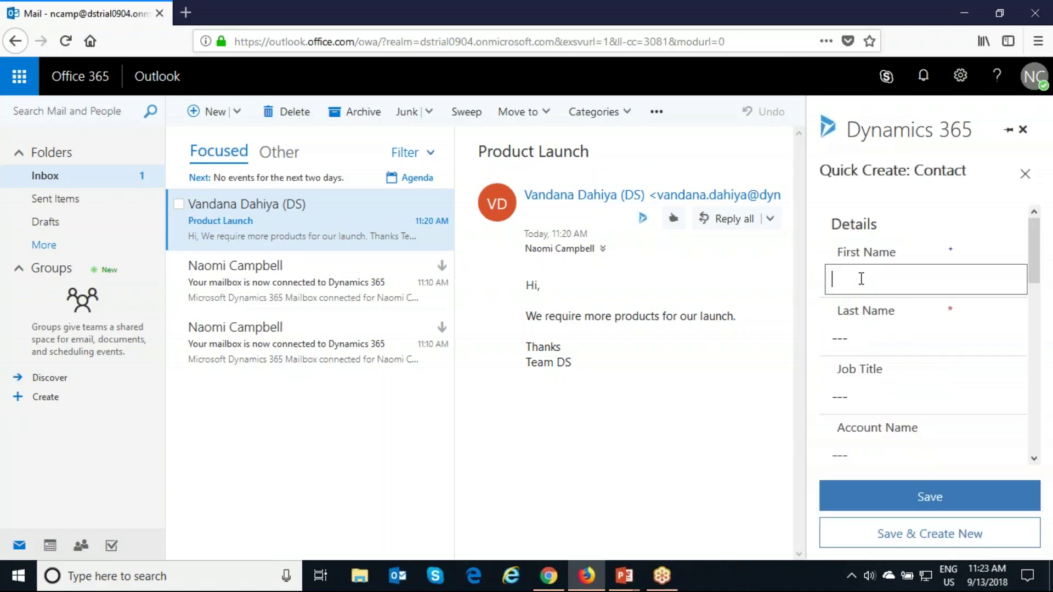
type("Va")
key("BackSpace")
key("BackSpace")
key("Tab")
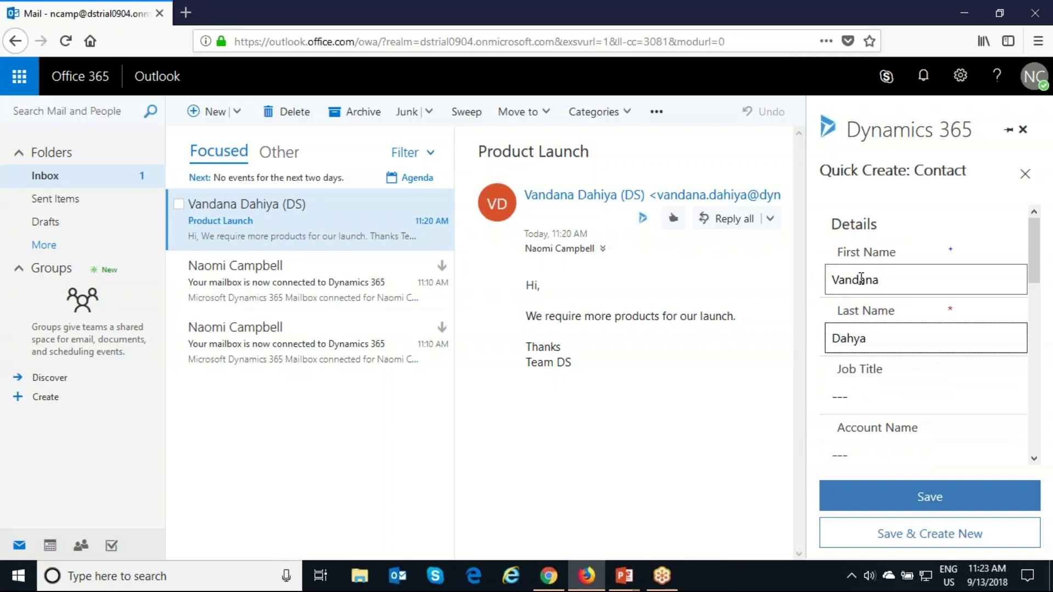
Step: Set the contact's job title to Manager and save it
left_click(855, 398)
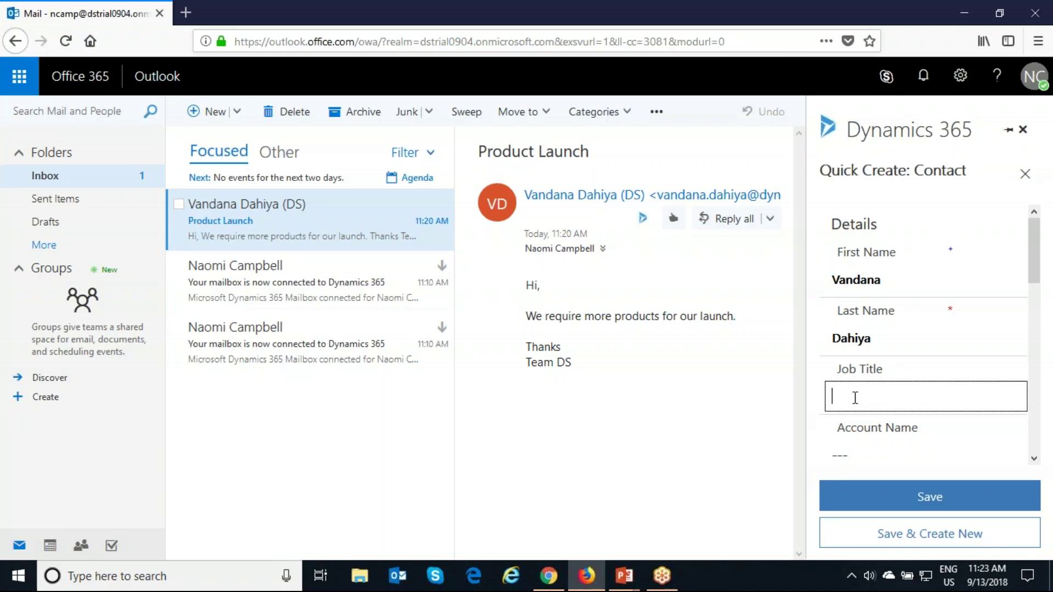
type("Manager")
left_click(900, 501)
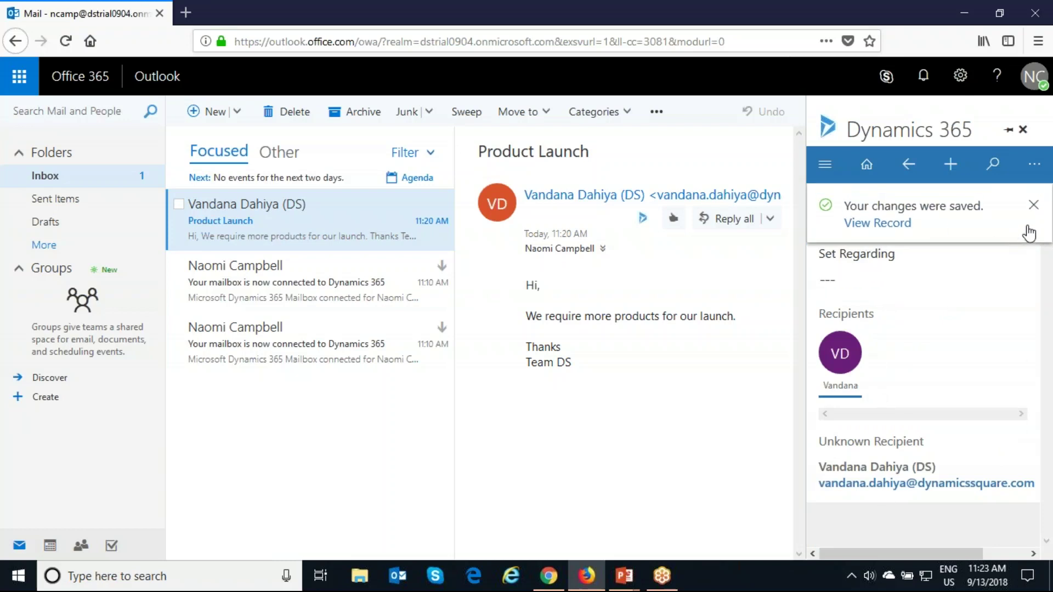
Step: Set the email's regarding record to the newly created contact found by first-name search
left_click(1034, 206)
left_click(855, 280)
type("v")
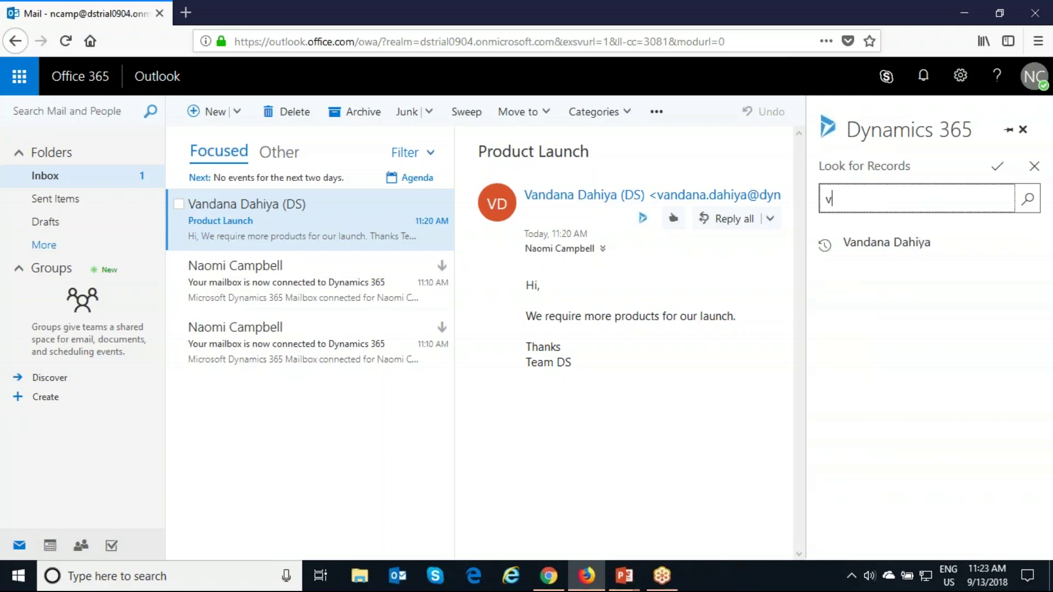
type("andana")
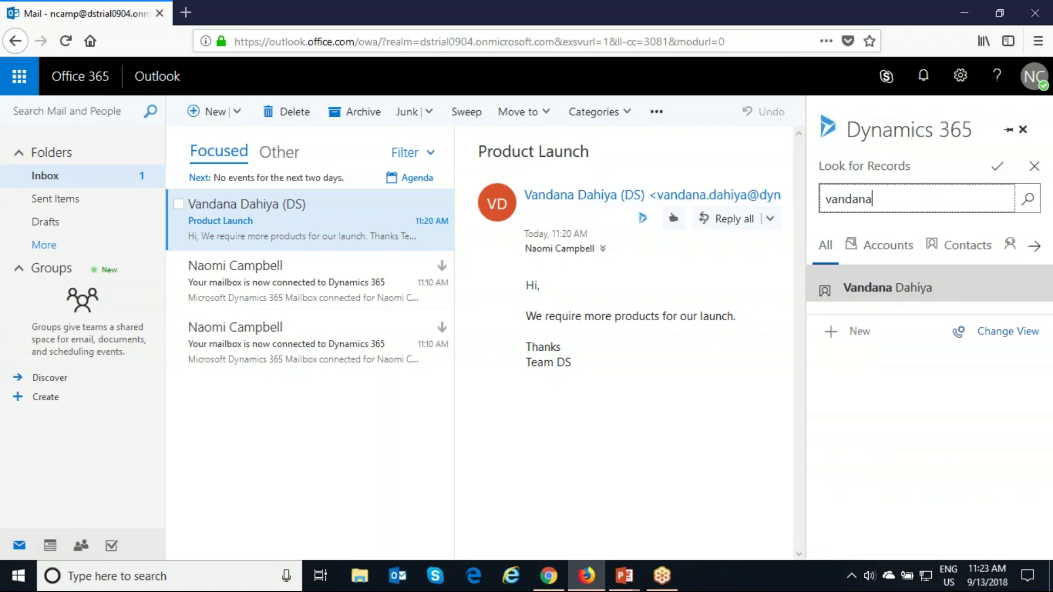
left_click(851, 295)
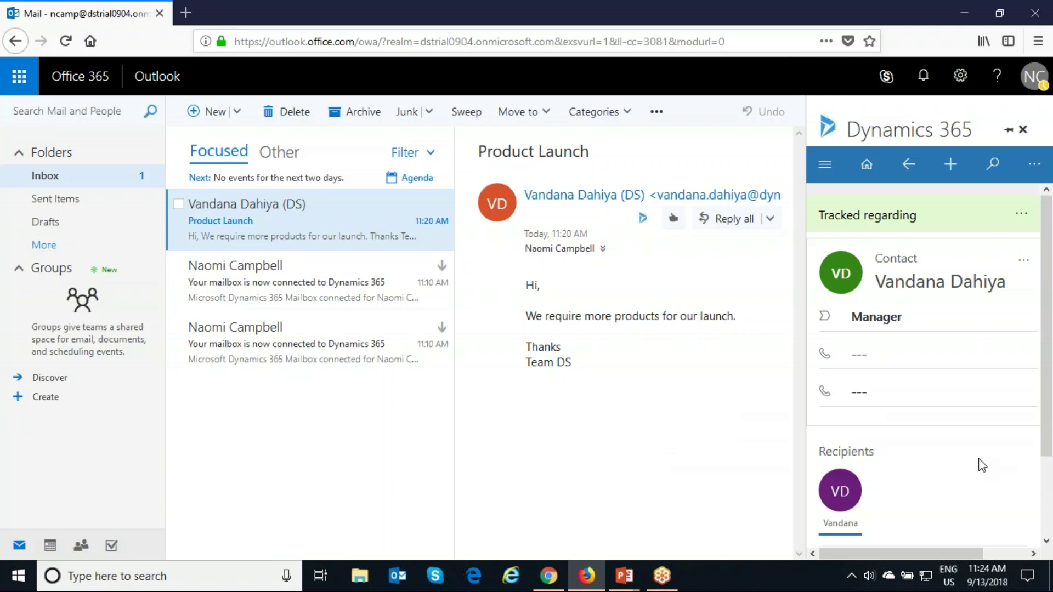
Step: Review the tracked email in the pane, then switch to the Dynamics 365 browser window
scroll(978, 463, "down", 3)
scroll(982, 433, "up", 3)
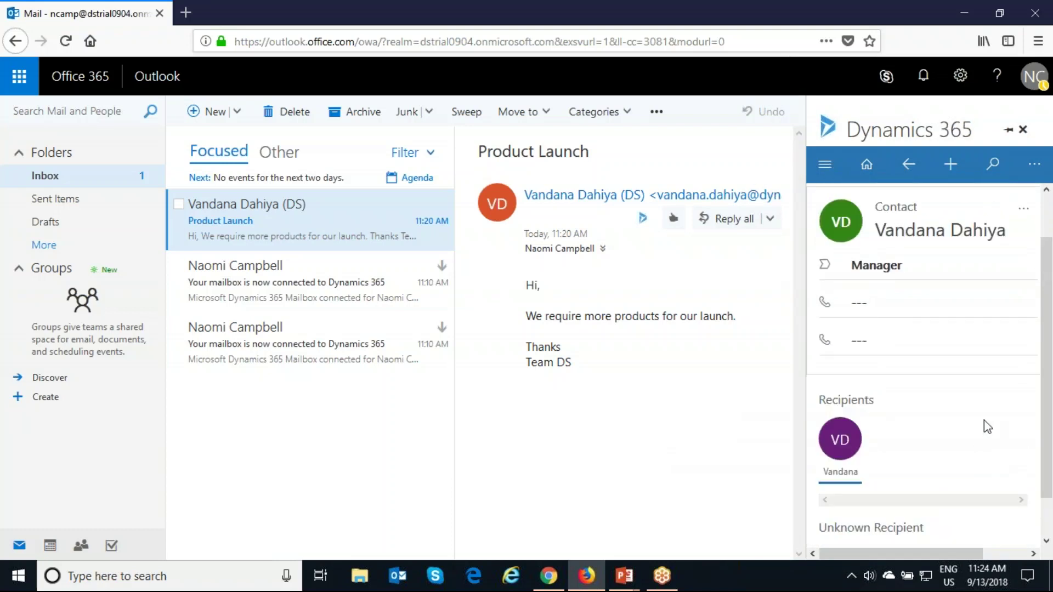
scroll(954, 439, "down", 3)
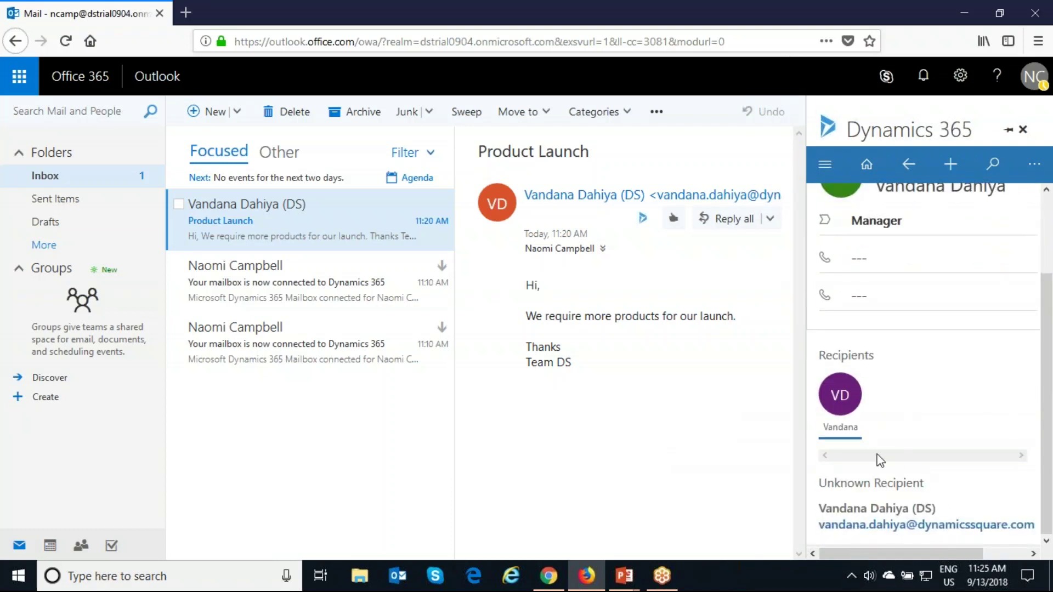
scroll(970, 357, "up", 3)
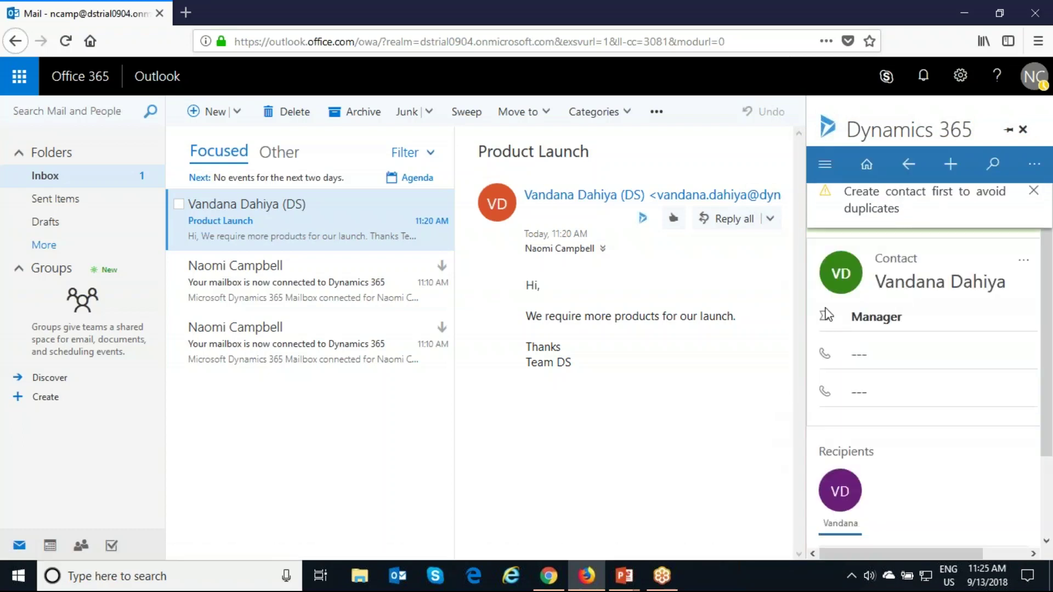
key("alt+Tab")
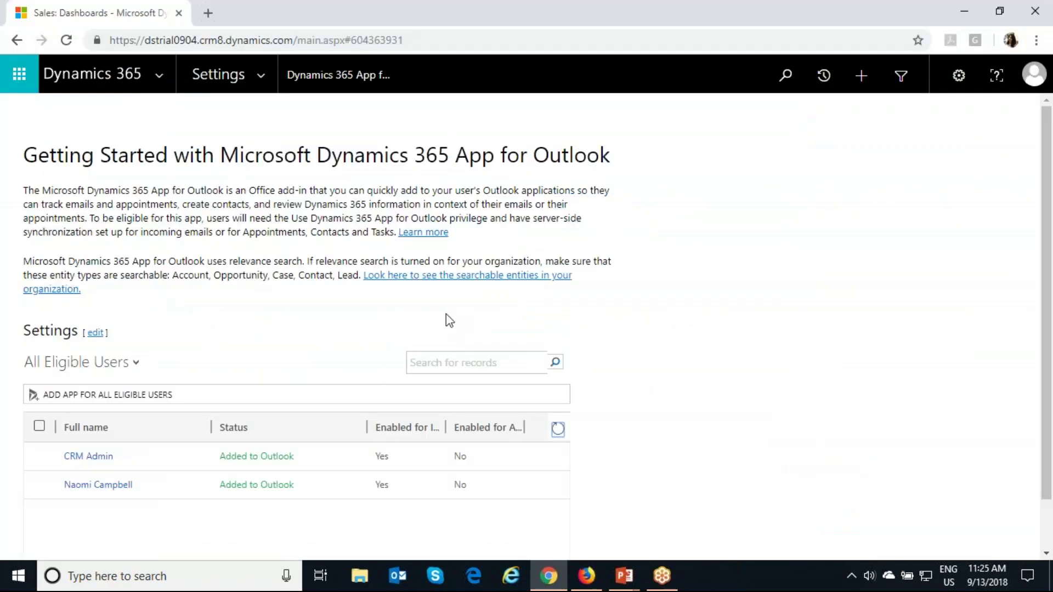
Step: Go to the Sales area and list My Active Contacts, showing 13 contacts
left_click(167, 78)
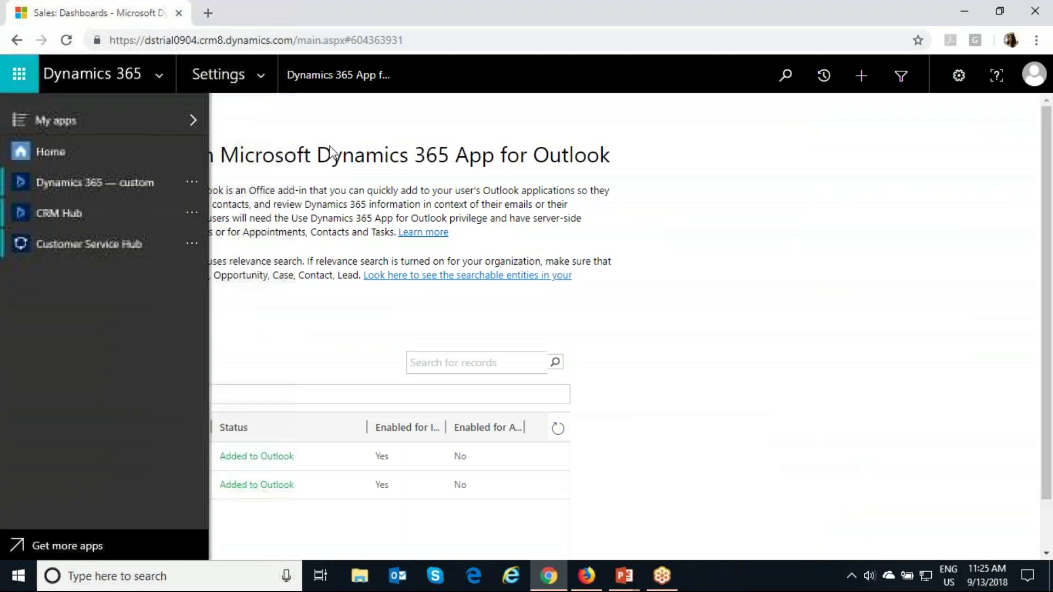
left_click(268, 71)
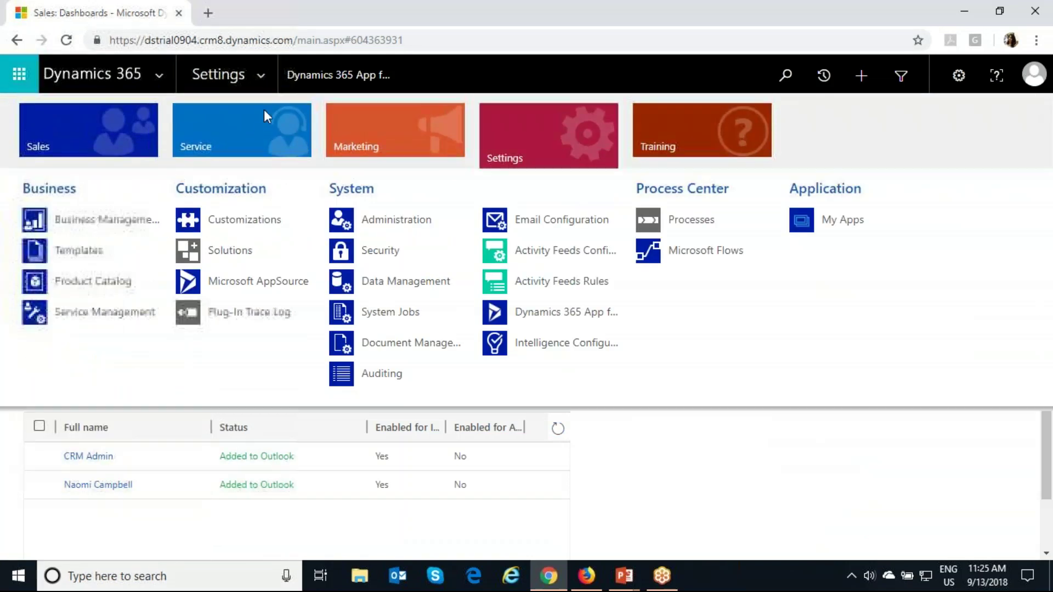
left_click(115, 127)
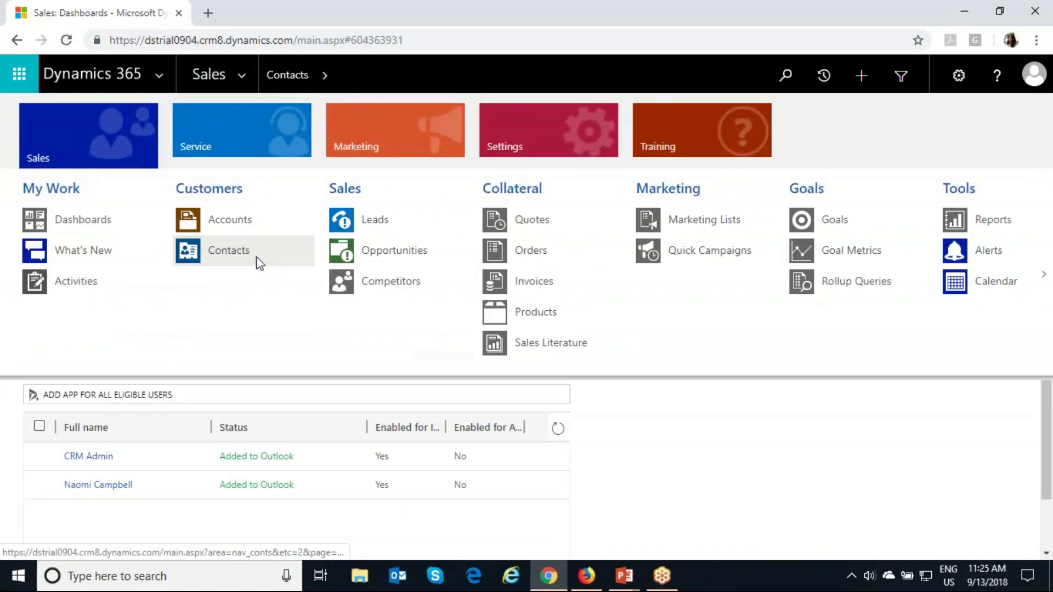
left_click(255, 256)
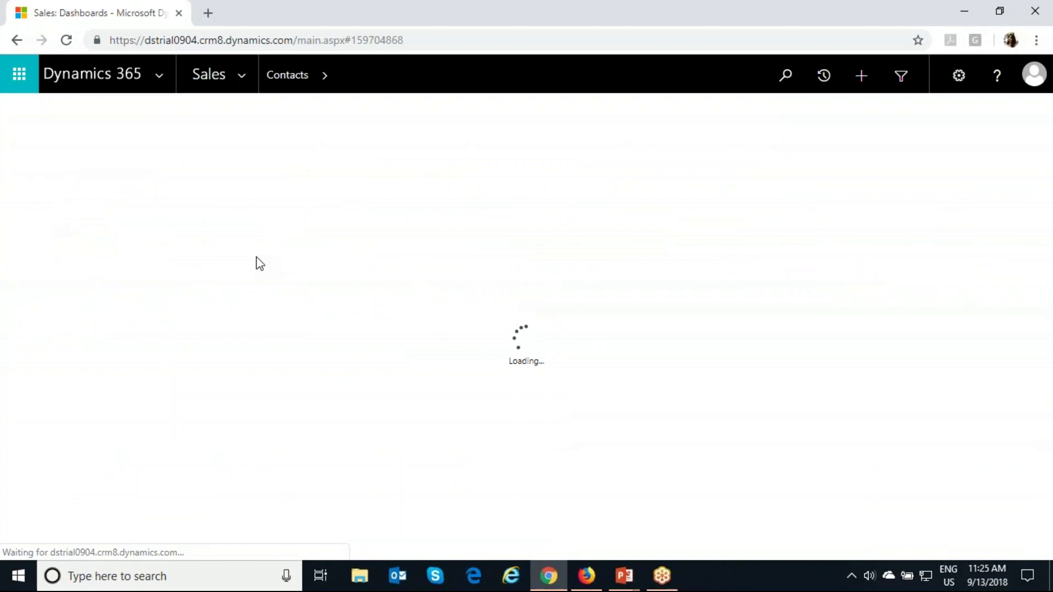
scroll(291, 380, "down", 3)
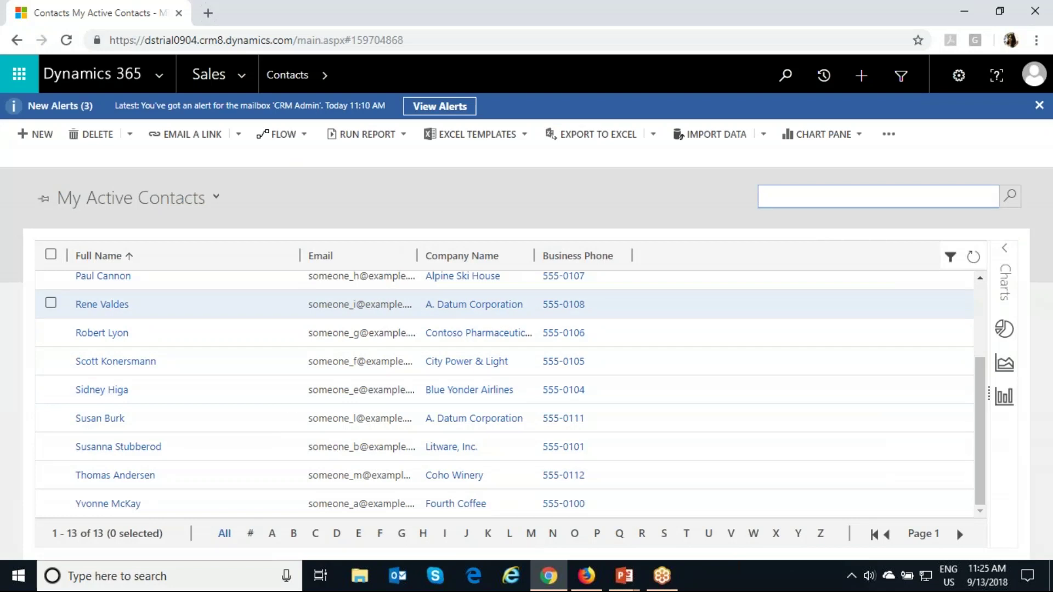
Step: Refresh the contacts list, search for the new contact's name, and open their record
left_click(64, 42)
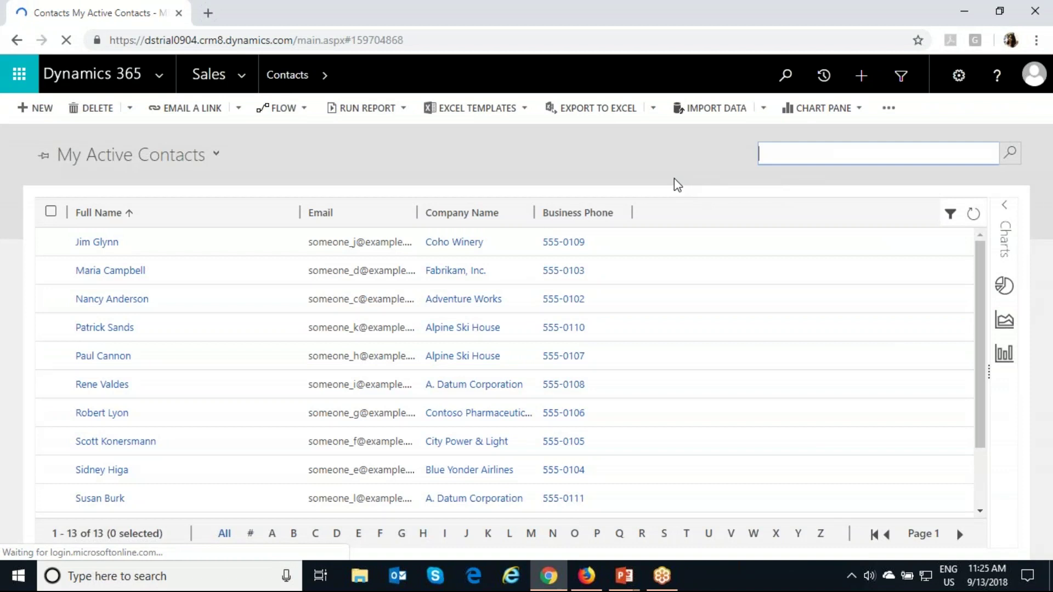
left_click(902, 149)
type("van")
key("Return")
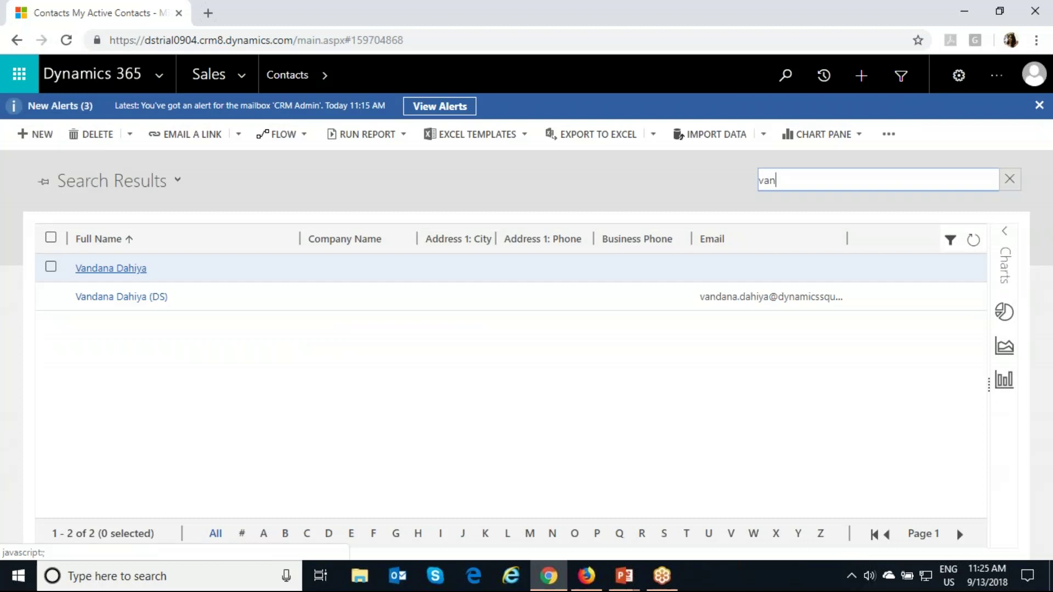
left_click(110, 268)
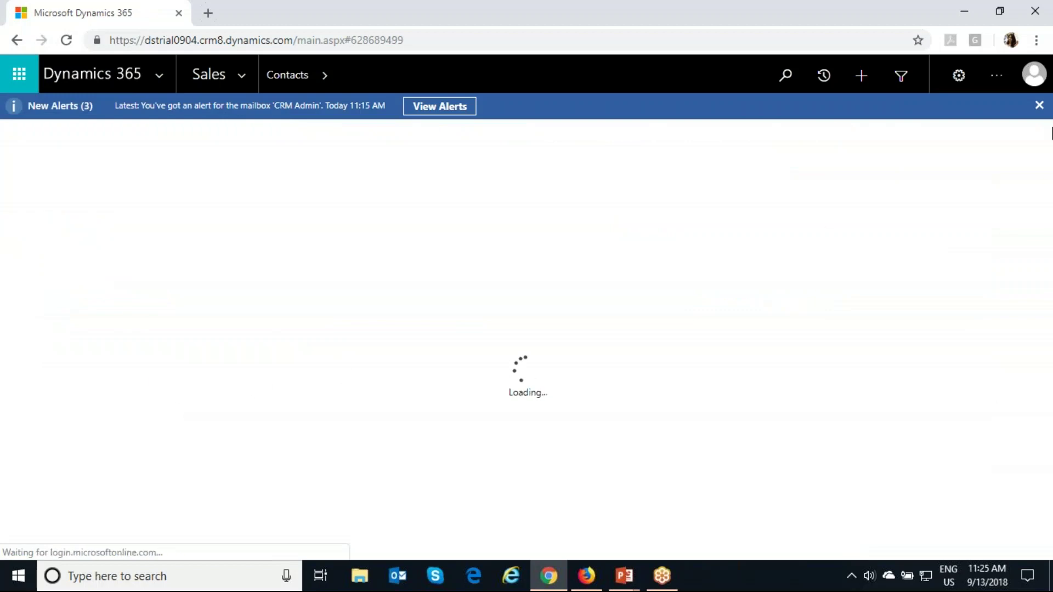
Step: Dismiss the alerts banner and expand the tracked Product Launch email in Activities
left_click(1038, 105)
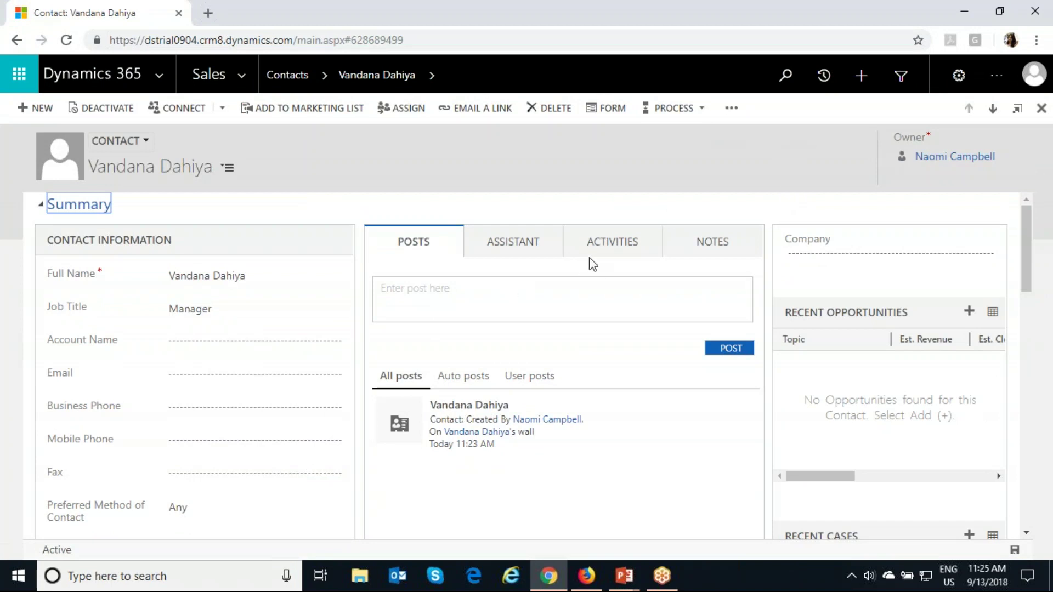
left_click(614, 251)
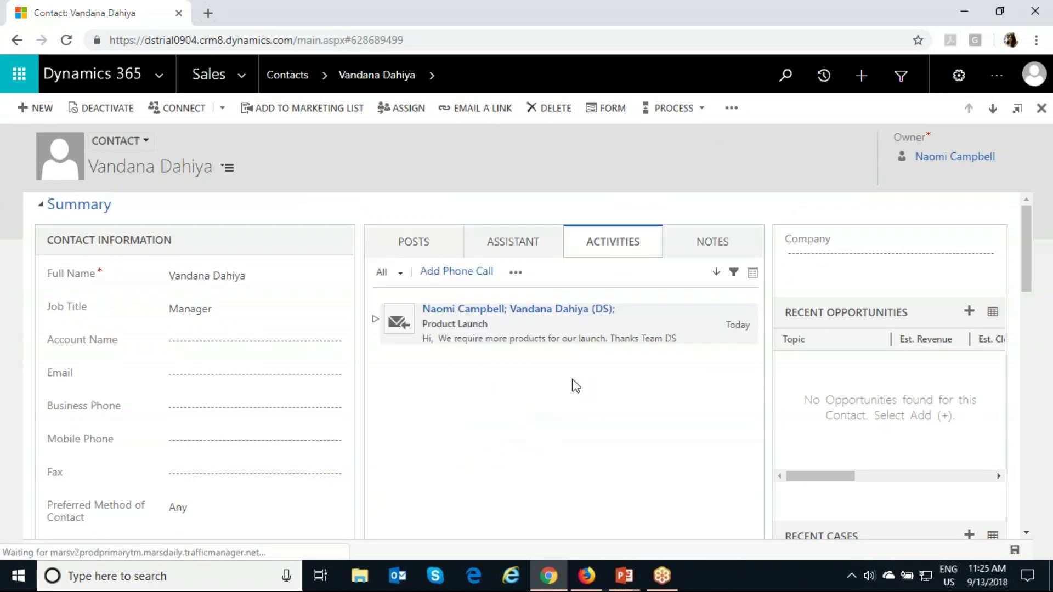
left_click(376, 320)
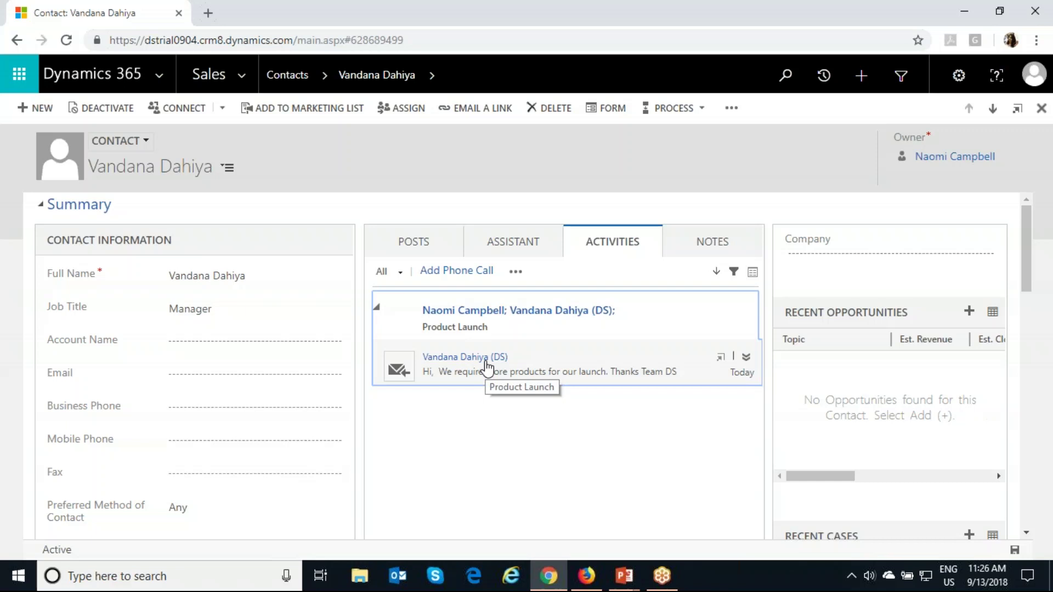
key("alt+Tab")
key("alt+Tab")
key("alt+Tab")
Step: Return to the PowerPoint slide show and advance to the closing office-addresses slide
key("alt+Tab")
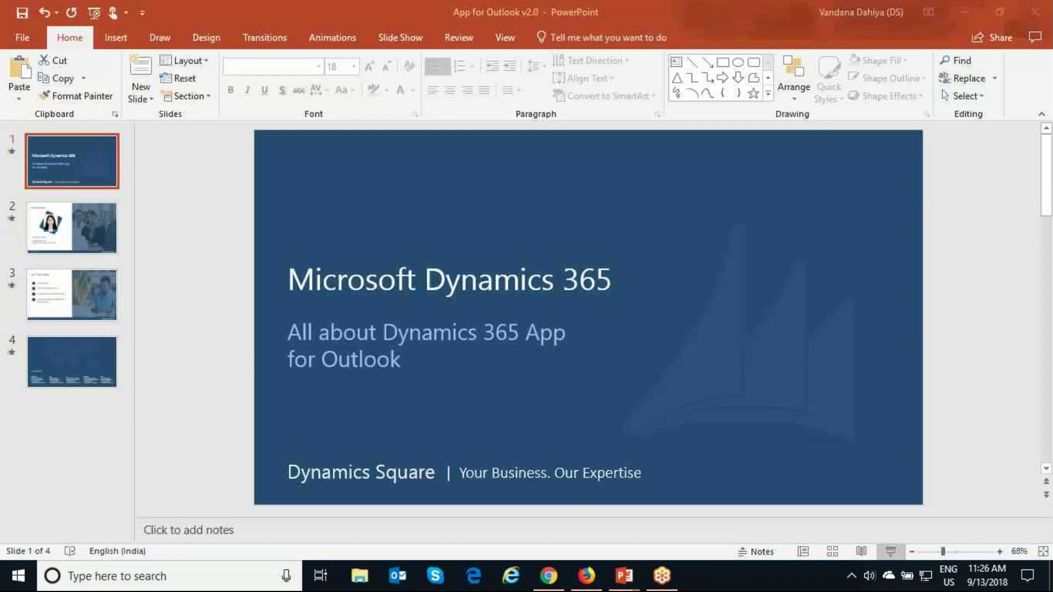
key("alt+Tab")
key("Tab")
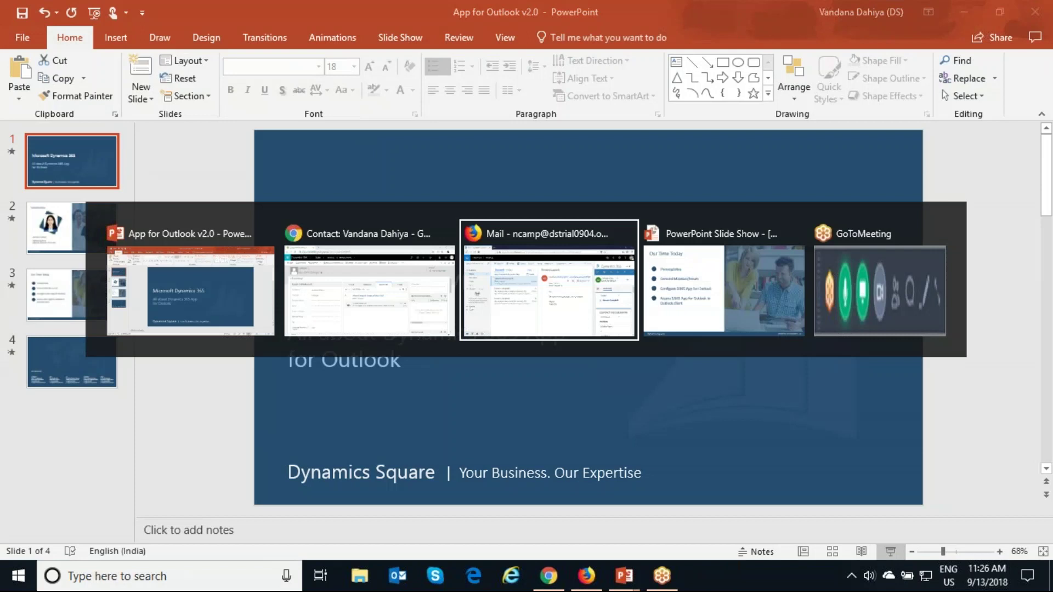
key("alt+Tab")
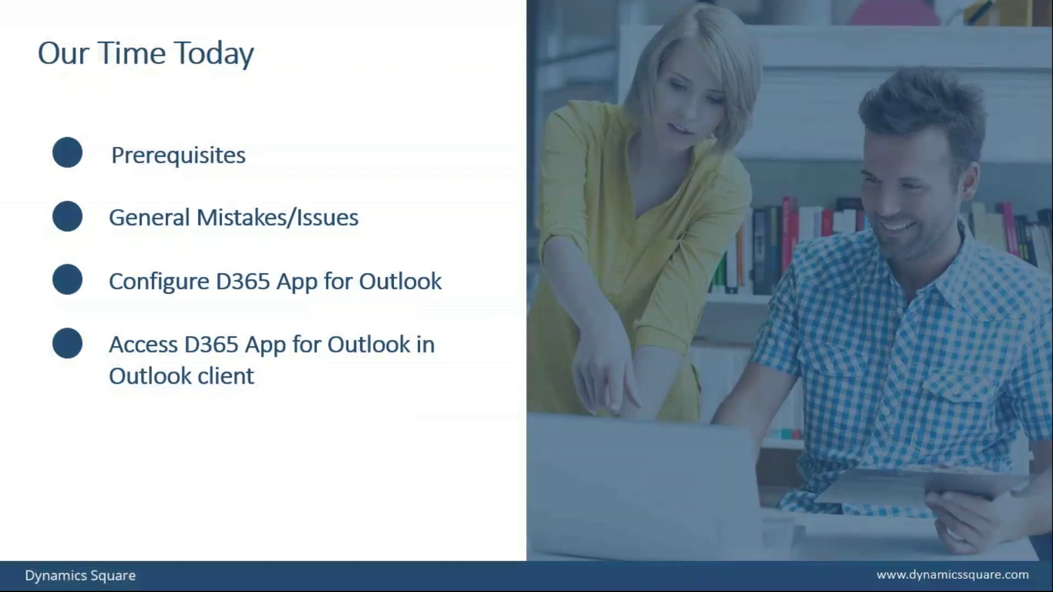
key("Right")
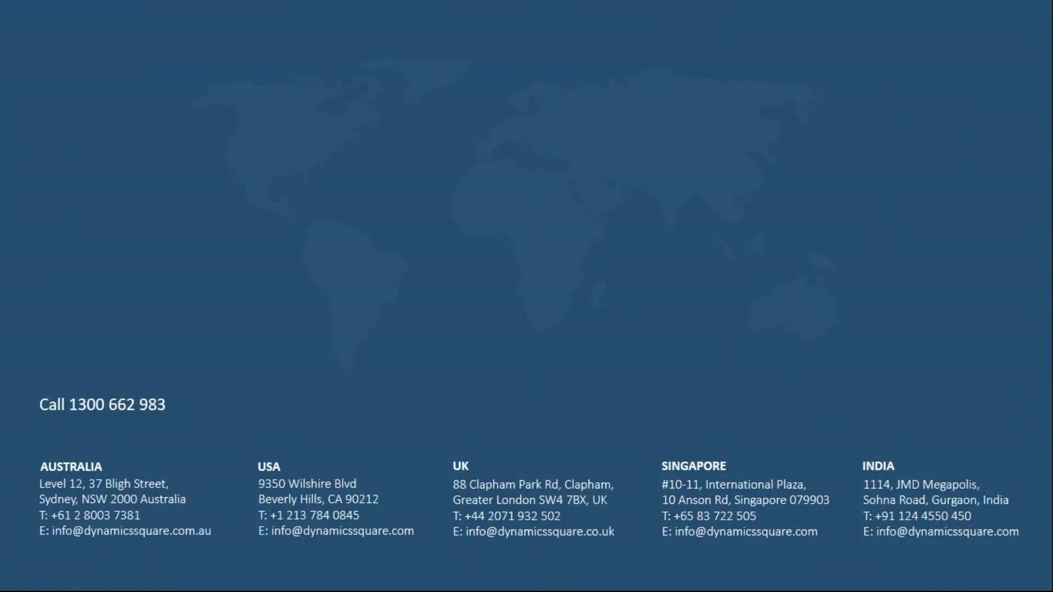